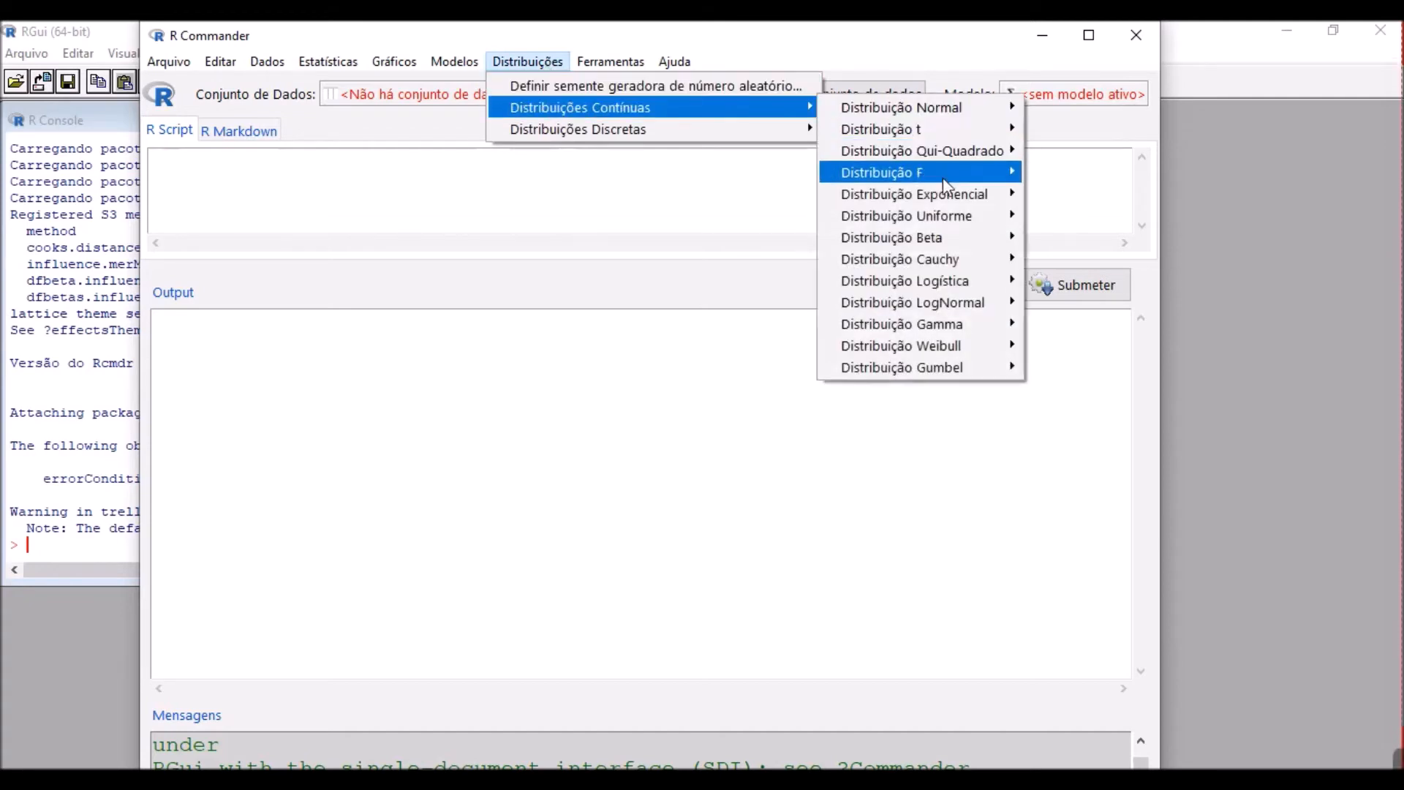
Compute lower-tail F distribution probabilities for the values 1.5, 2, 4 and 10 with 9 numerator and 9 denominator degrees of freedom.
{"action": "mouse_move", "coordinate": [943, 181]}
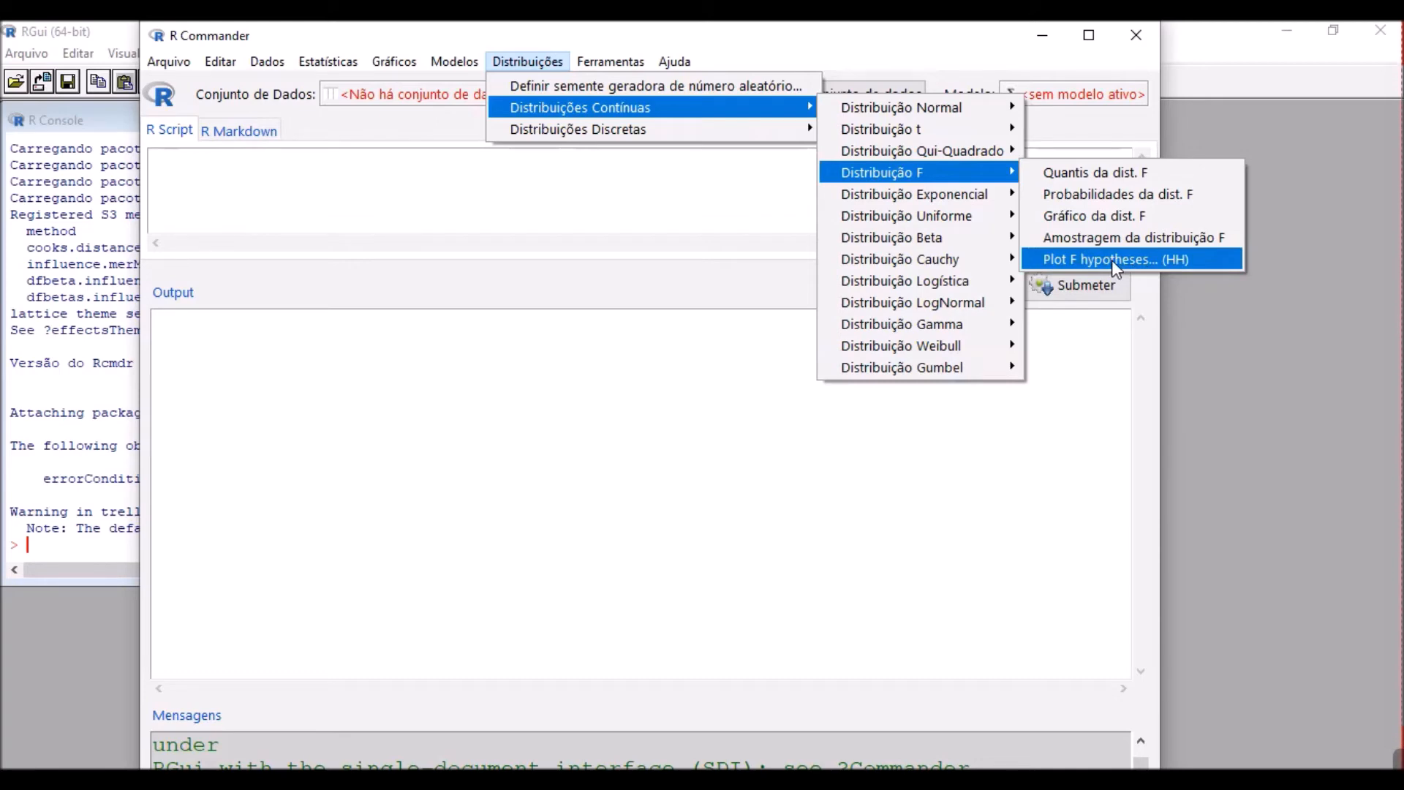
{"action": "left_click", "coordinate": [1101, 196]}
{"action": "left_click_drag", "start_coordinate": [405, 98], "coordinate": [581, 227]}
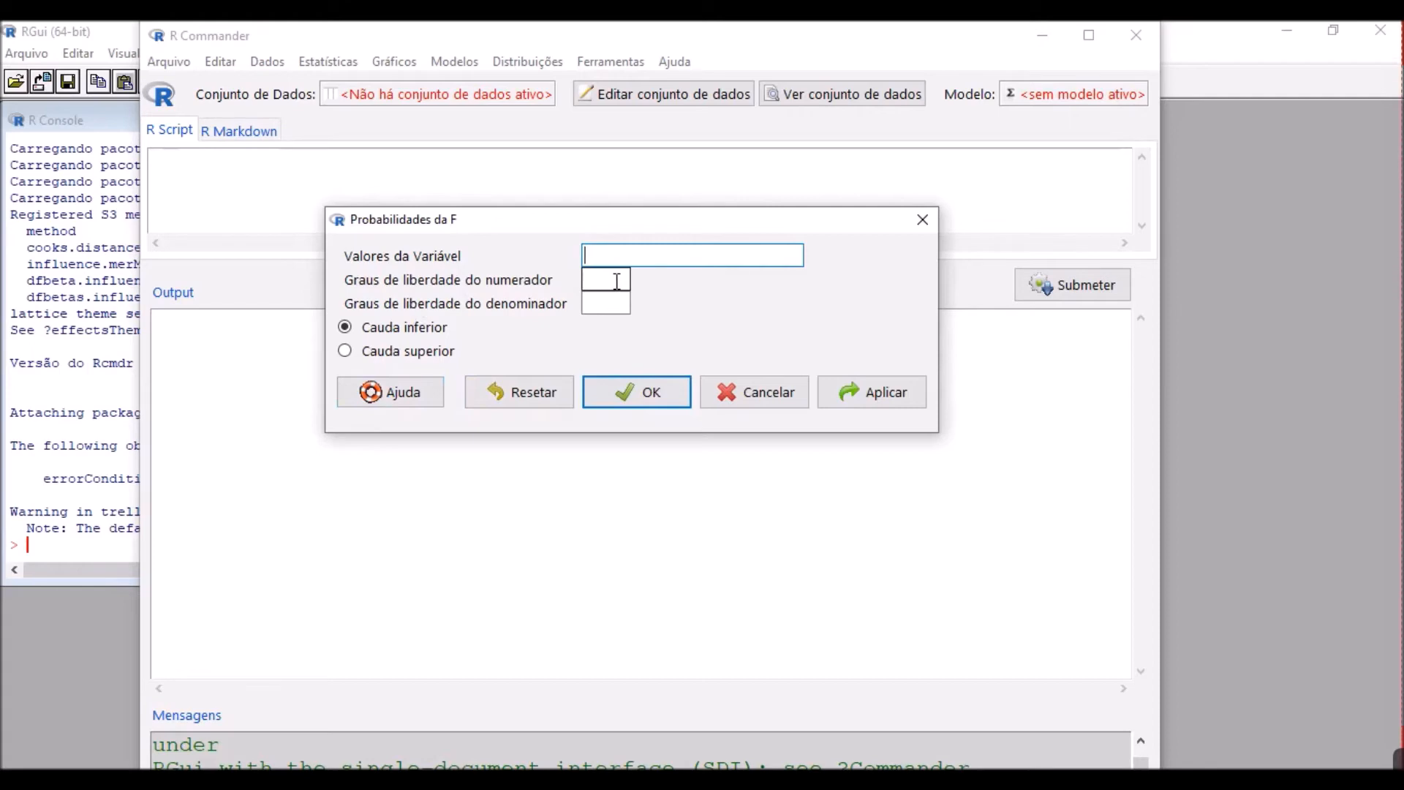
{"action": "left_click", "coordinate": [589, 278]}
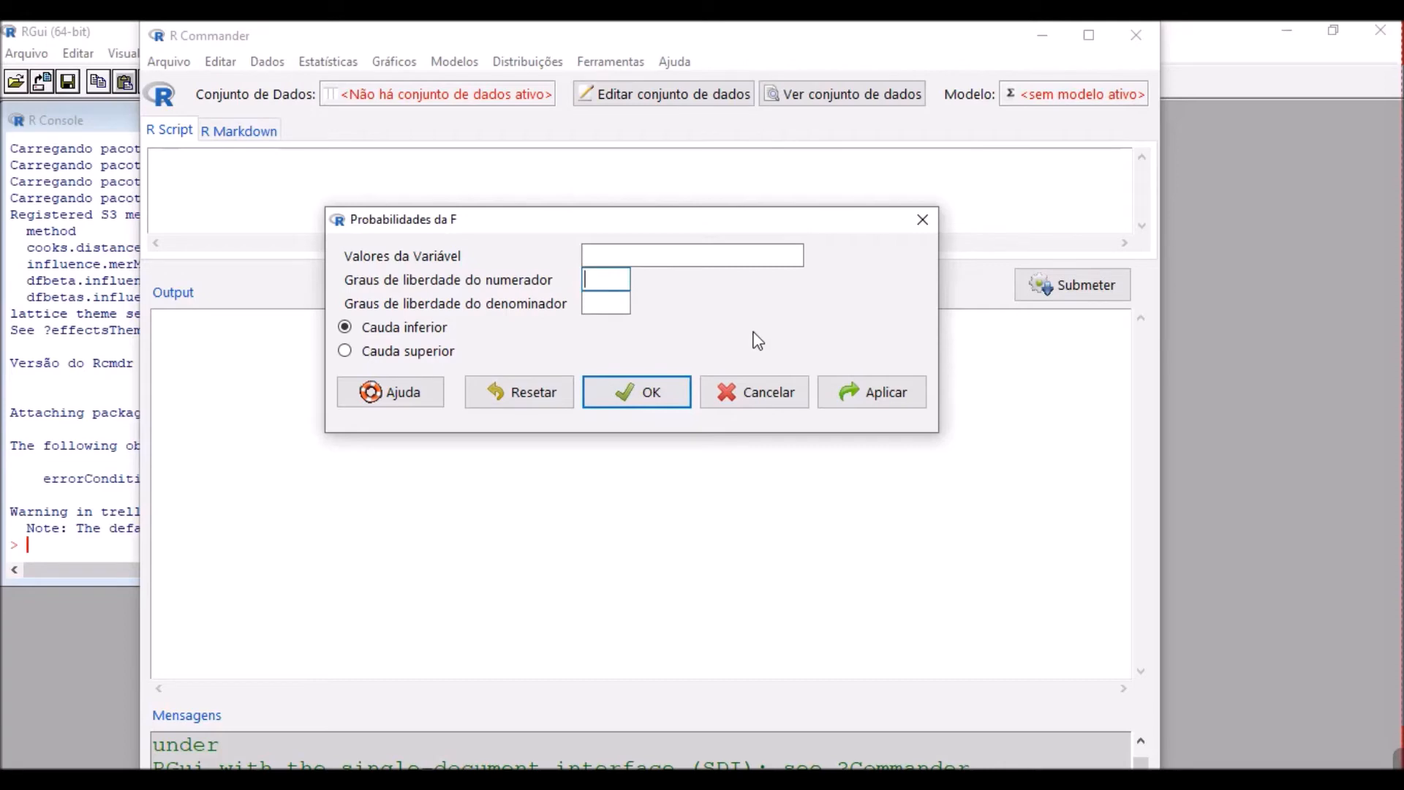
{"action": "type", "text": "9"}
{"action": "left_click", "coordinate": [618, 304]}
{"action": "type", "text": "9"}
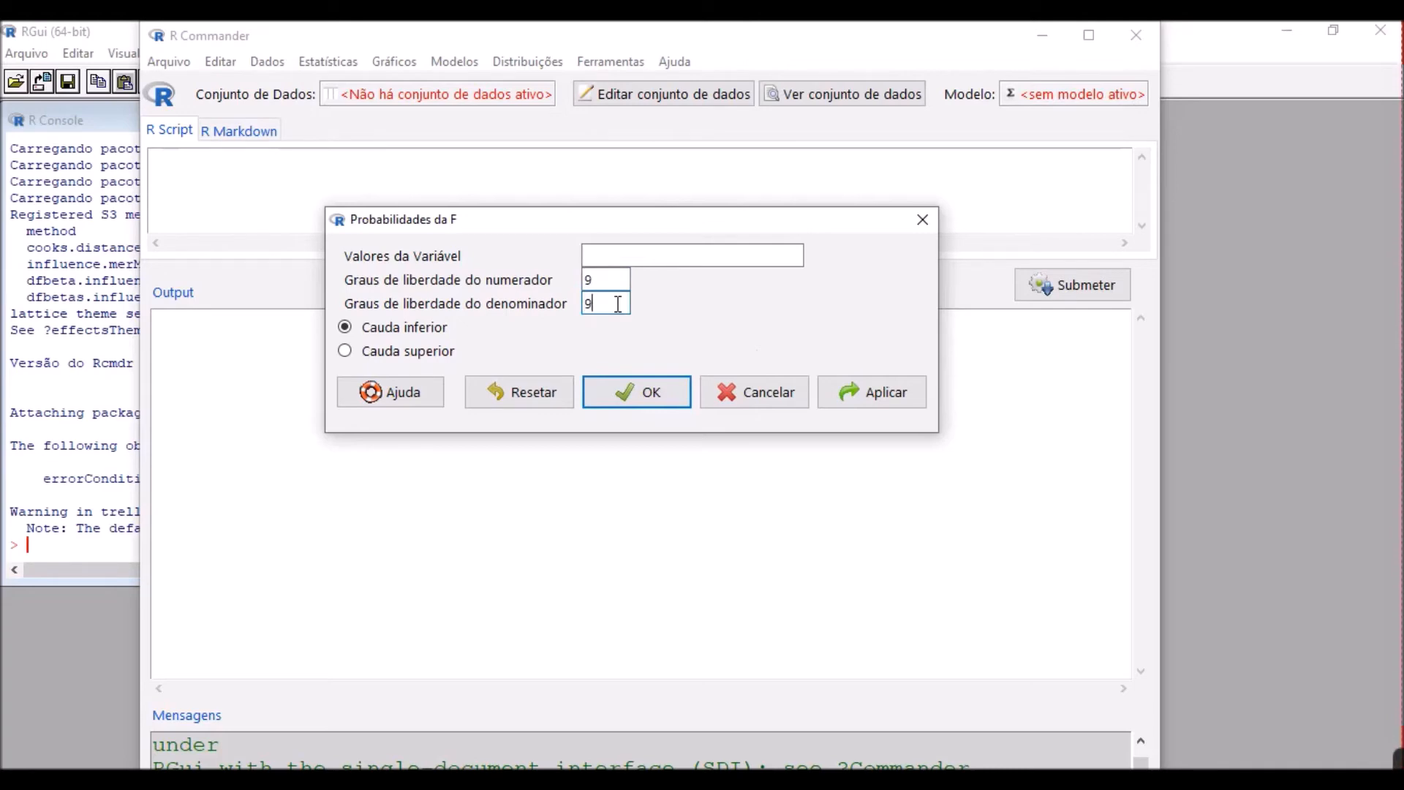
{"action": "left_click", "coordinate": [618, 255]}
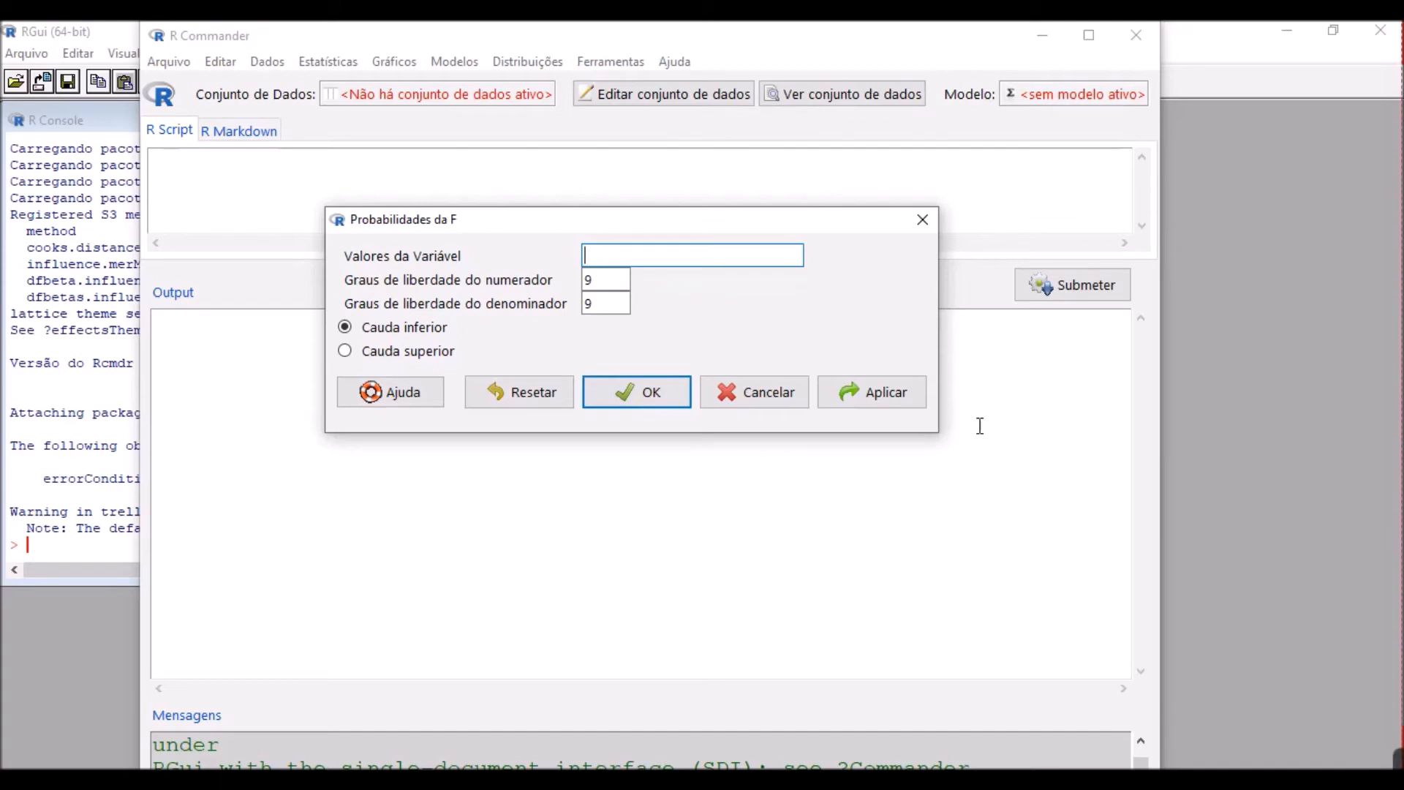
{"action": "type", "text": "1.5 2 4 10"}
{"action": "left_click", "coordinate": [643, 393]}
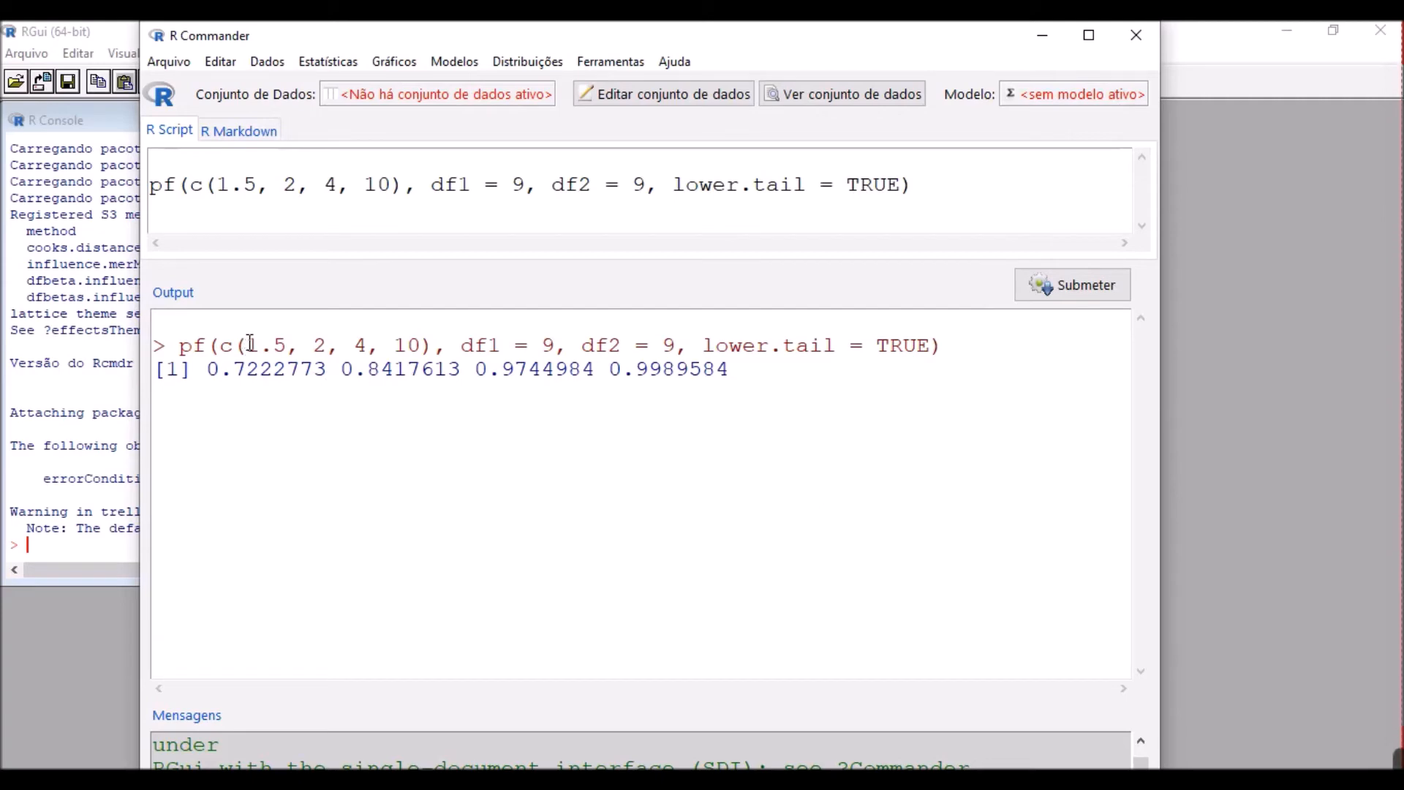
Examine each lower-tail probability in the output against its variable value and the degrees of freedom in the command.
{"action": "left_click_drag", "start_coordinate": [250, 342], "coordinate": [289, 344]}
{"action": "left_click", "coordinate": [208, 369]}
{"action": "left_click_drag", "start_coordinate": [208, 369], "coordinate": [326, 369]}
{"action": "left_click", "coordinate": [314, 345]}
{"action": "left_click_drag", "start_coordinate": [341, 369], "coordinate": [461, 369]}
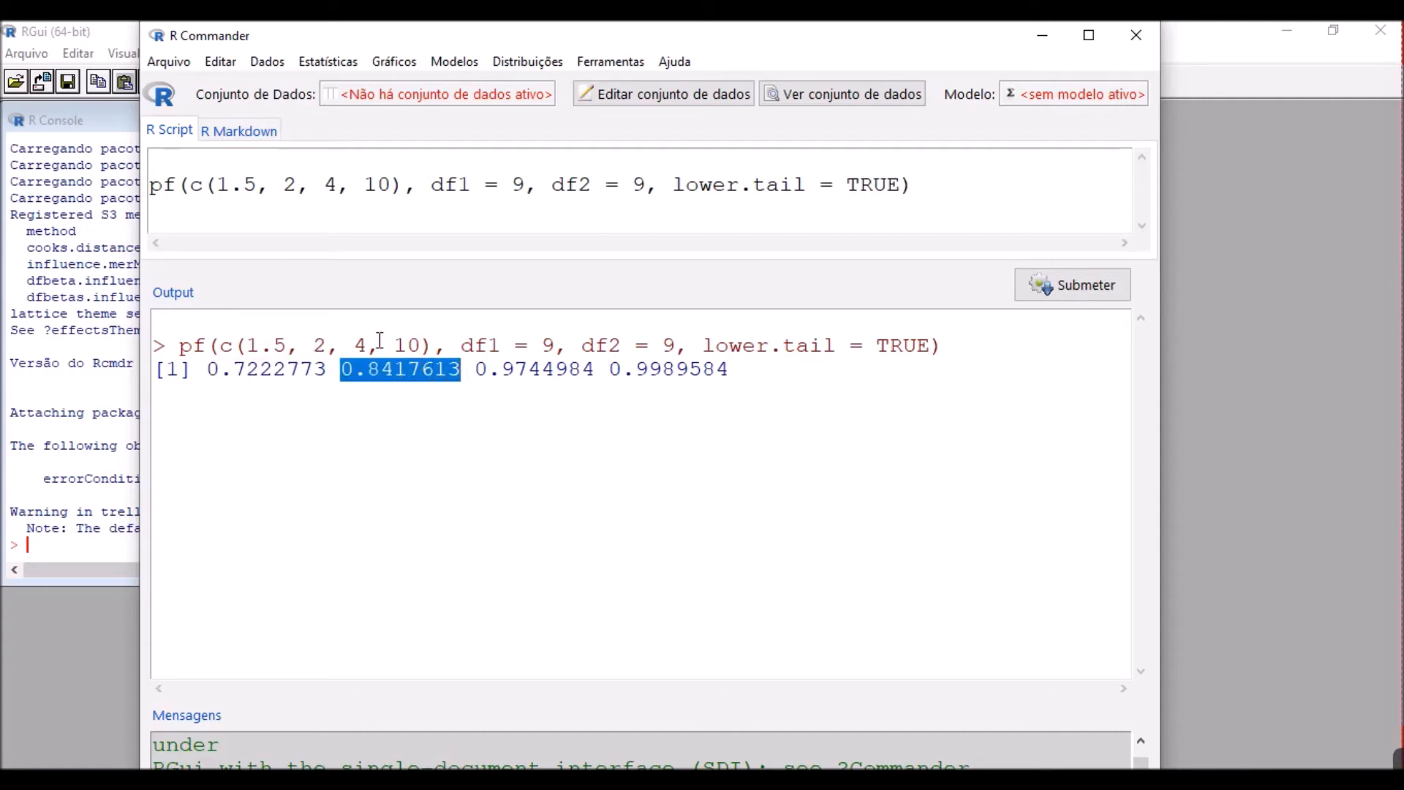
{"action": "left_click_drag", "start_coordinate": [476, 369], "coordinate": [673, 370]}
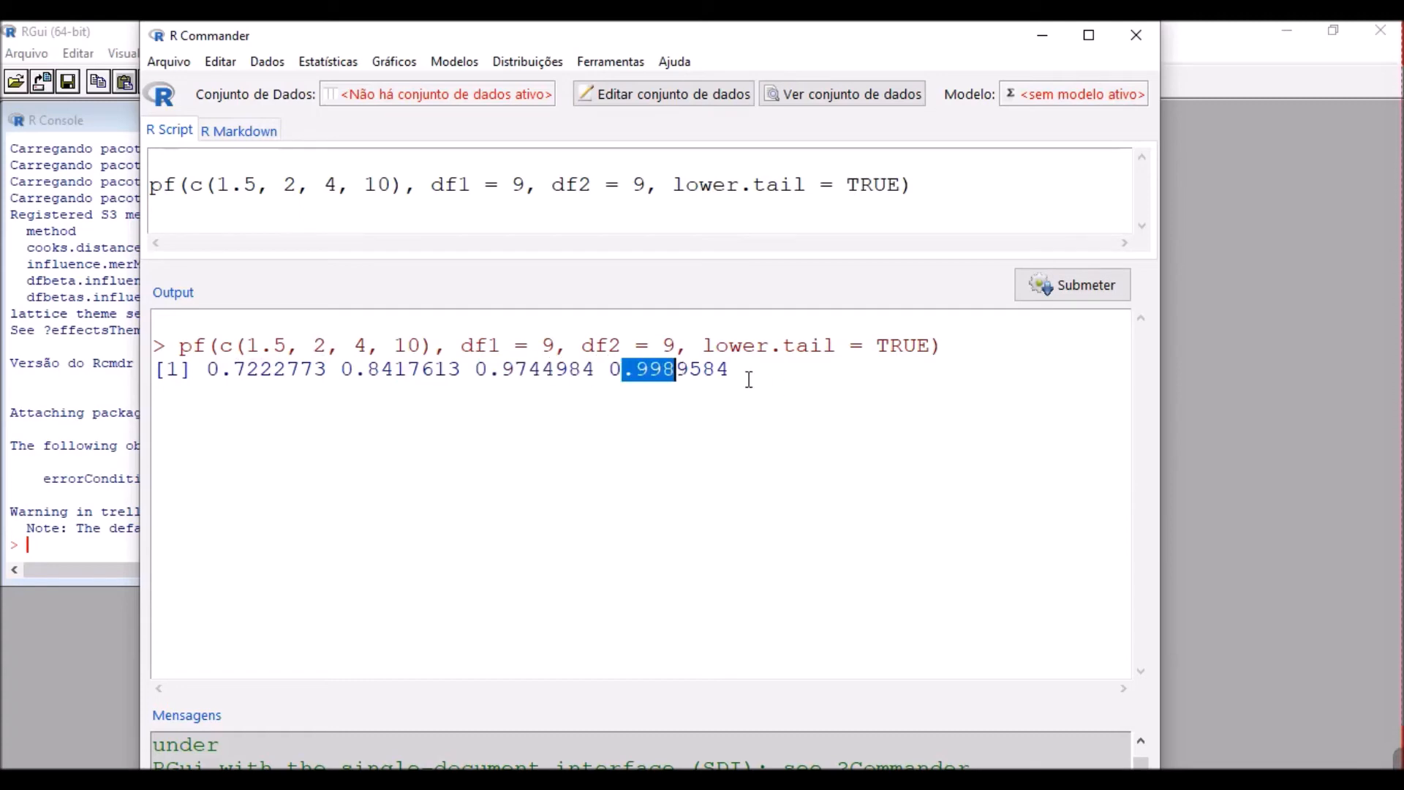
{"action": "left_click", "coordinate": [761, 397]}
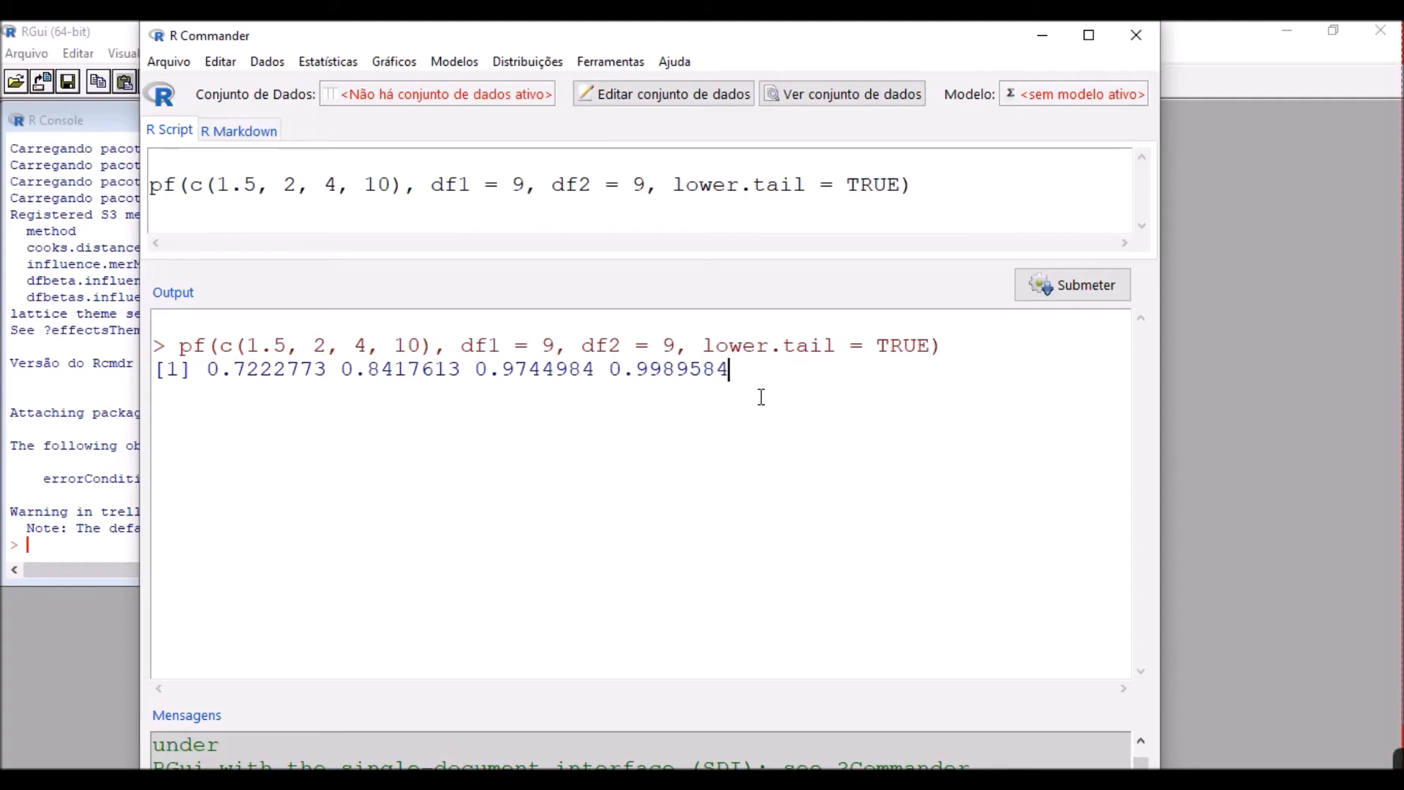
{"action": "double_click", "coordinate": [550, 346]}
{"action": "double_click", "coordinate": [668, 346]}
{"action": "left_click", "coordinate": [675, 345]}
Compute the upper-tail (Cauda superior) F probabilities for the same variable values and degrees of freedom.
{"action": "left_click", "coordinate": [539, 63]}
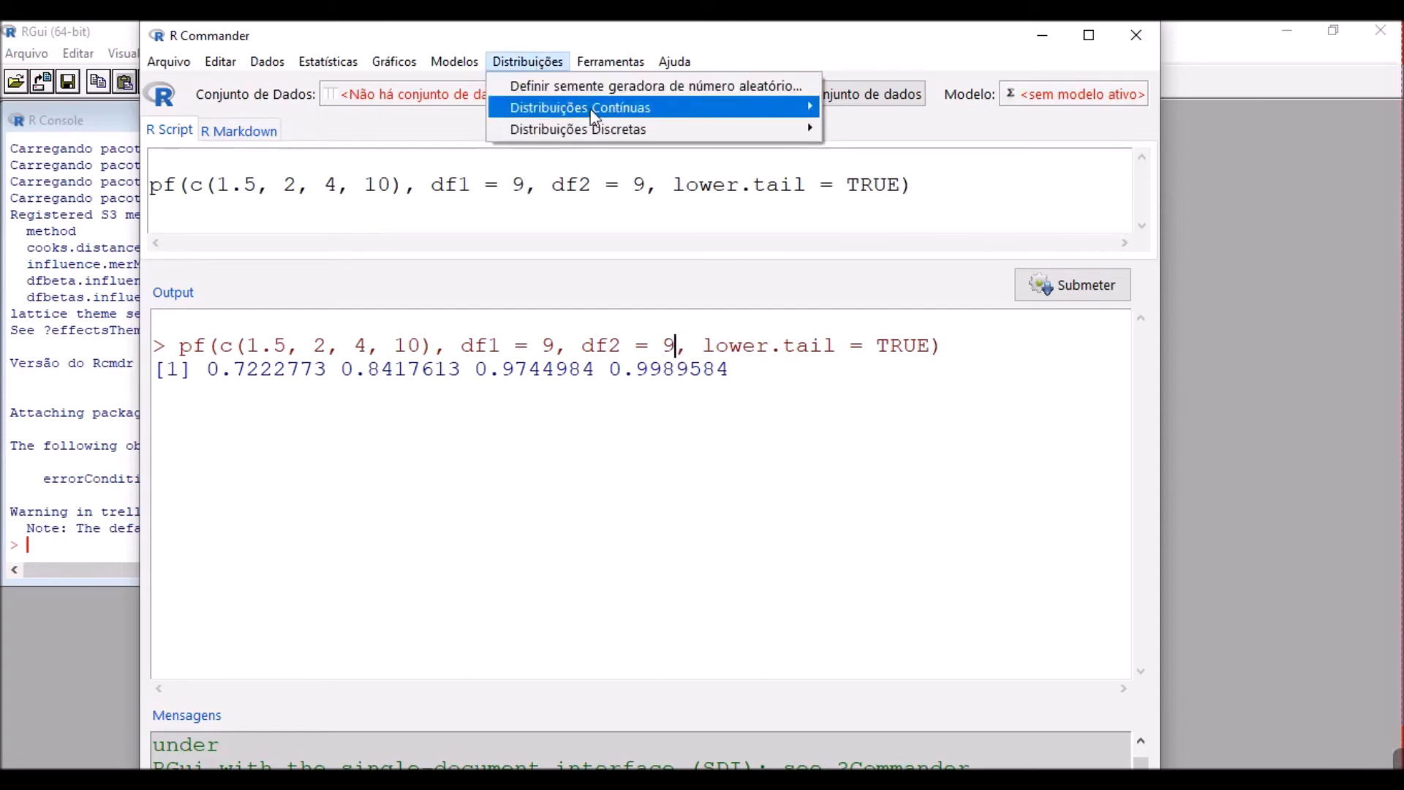
{"action": "mouse_move", "coordinate": [797, 108]}
{"action": "mouse_move", "coordinate": [987, 153]}
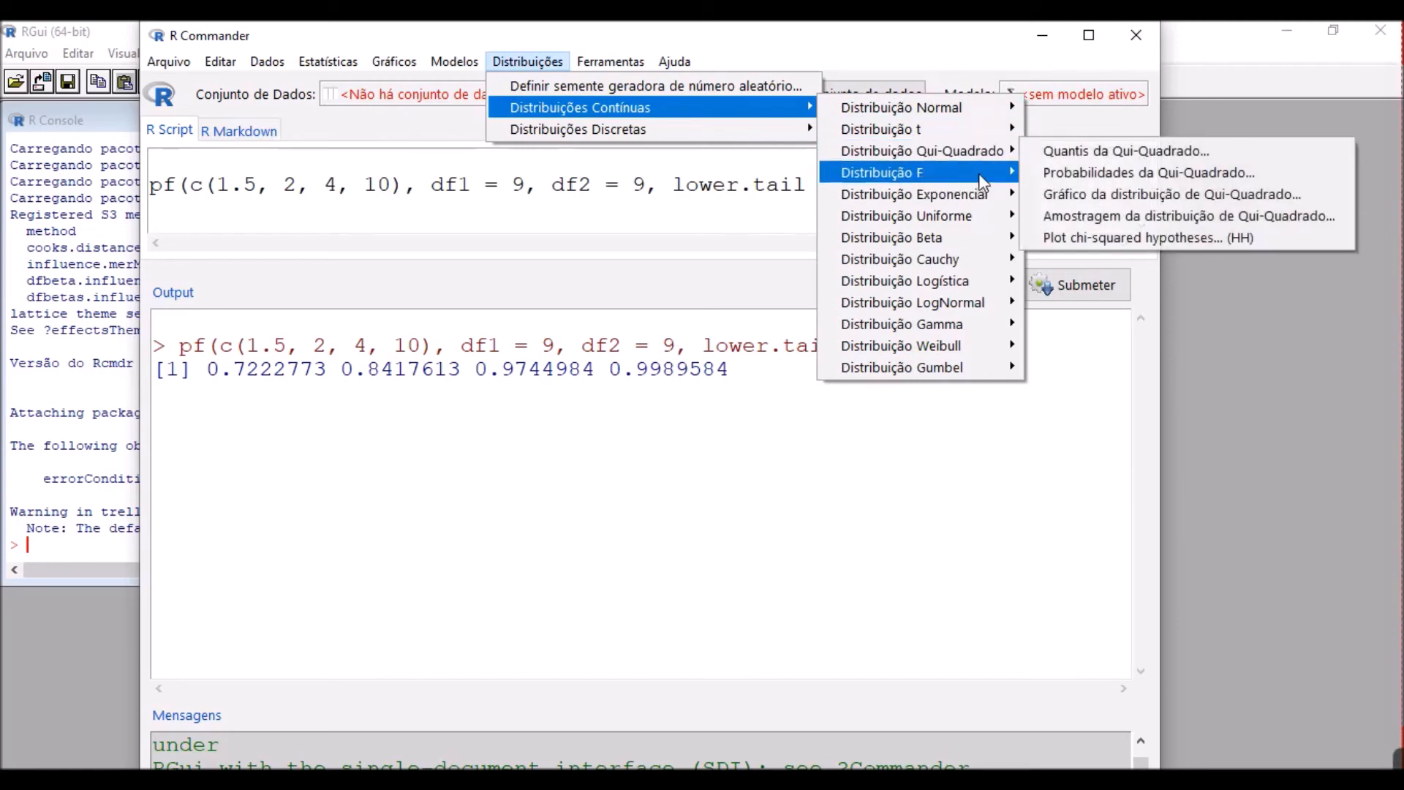
{"action": "left_click", "coordinate": [1115, 207]}
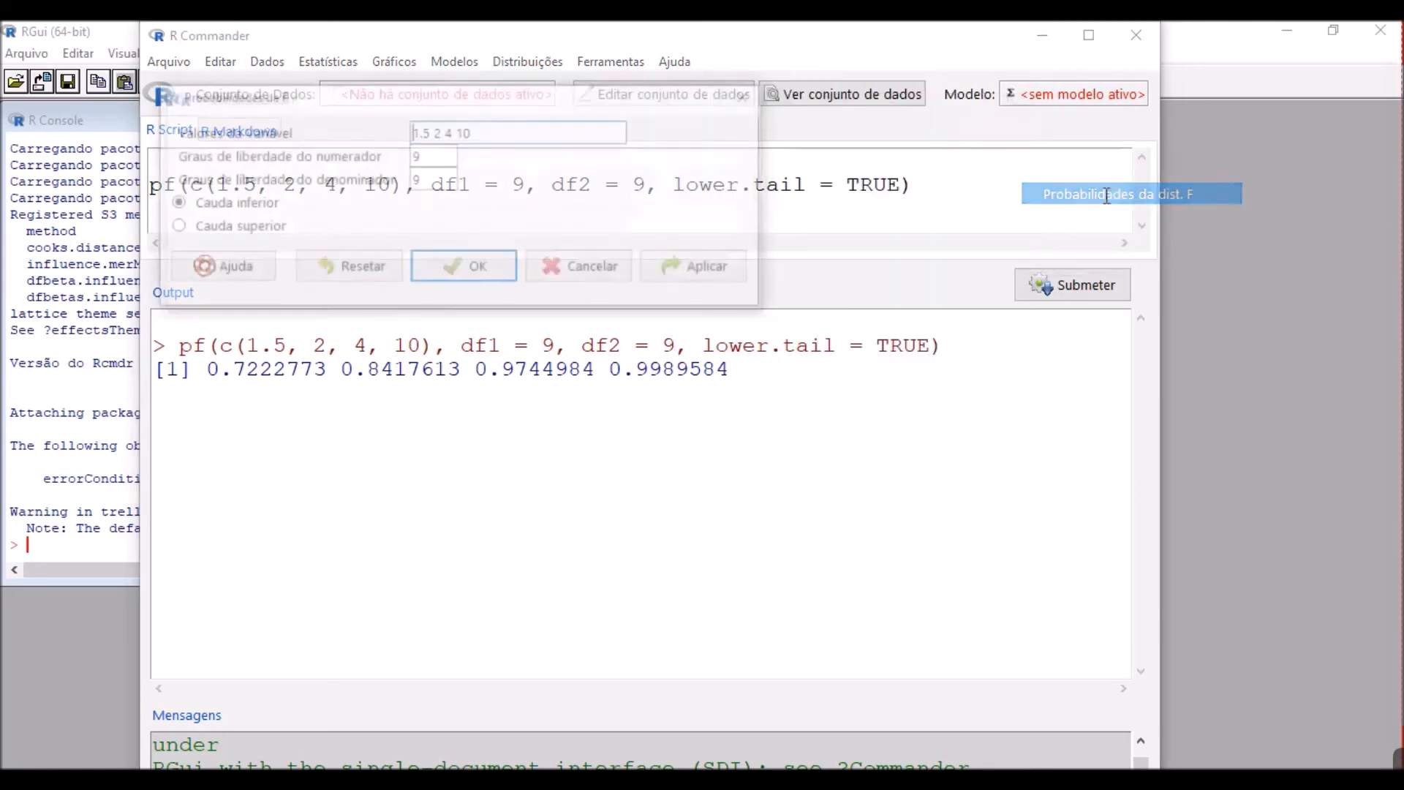
{"action": "left_click", "coordinate": [186, 228]}
{"action": "left_click", "coordinate": [474, 269]}
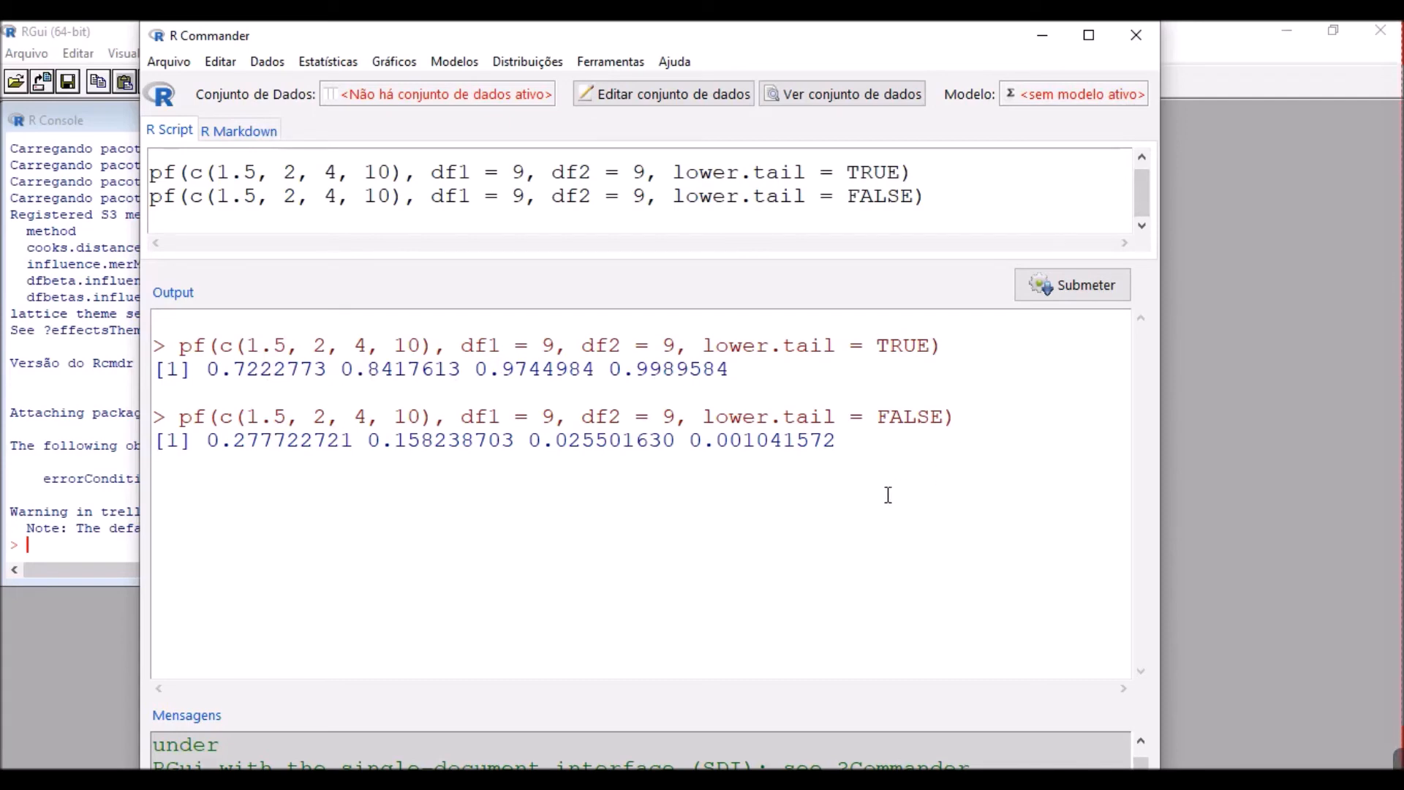
Start an F distribution plot with 9 numerator and 9 denominator degrees of freedom.
{"action": "left_click", "coordinate": [529, 64]}
{"action": "mouse_move", "coordinate": [655, 123]}
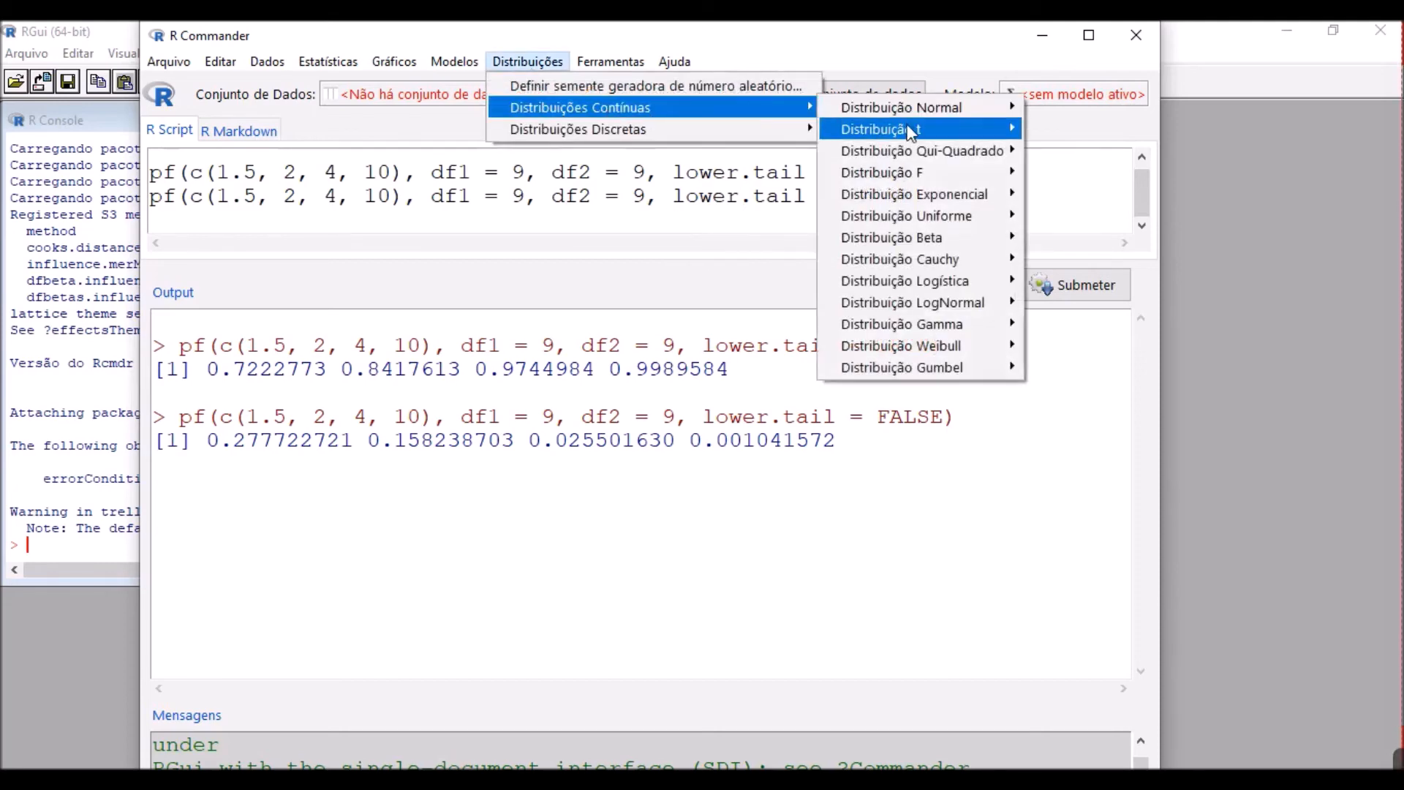
{"action": "mouse_move", "coordinate": [938, 182]}
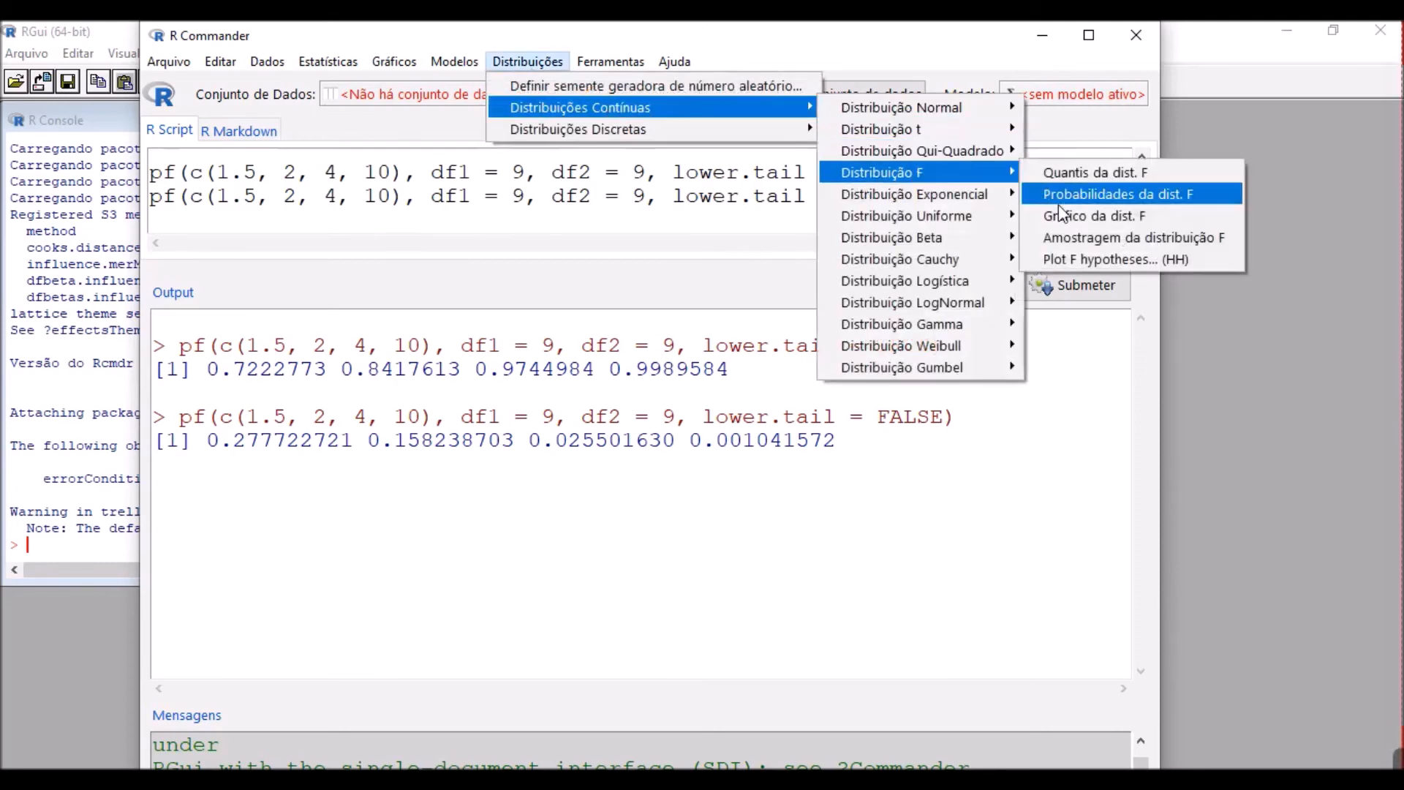
{"action": "left_click", "coordinate": [1095, 216]}
{"action": "left_click_drag", "start_coordinate": [486, 103], "coordinate": [701, 175]}
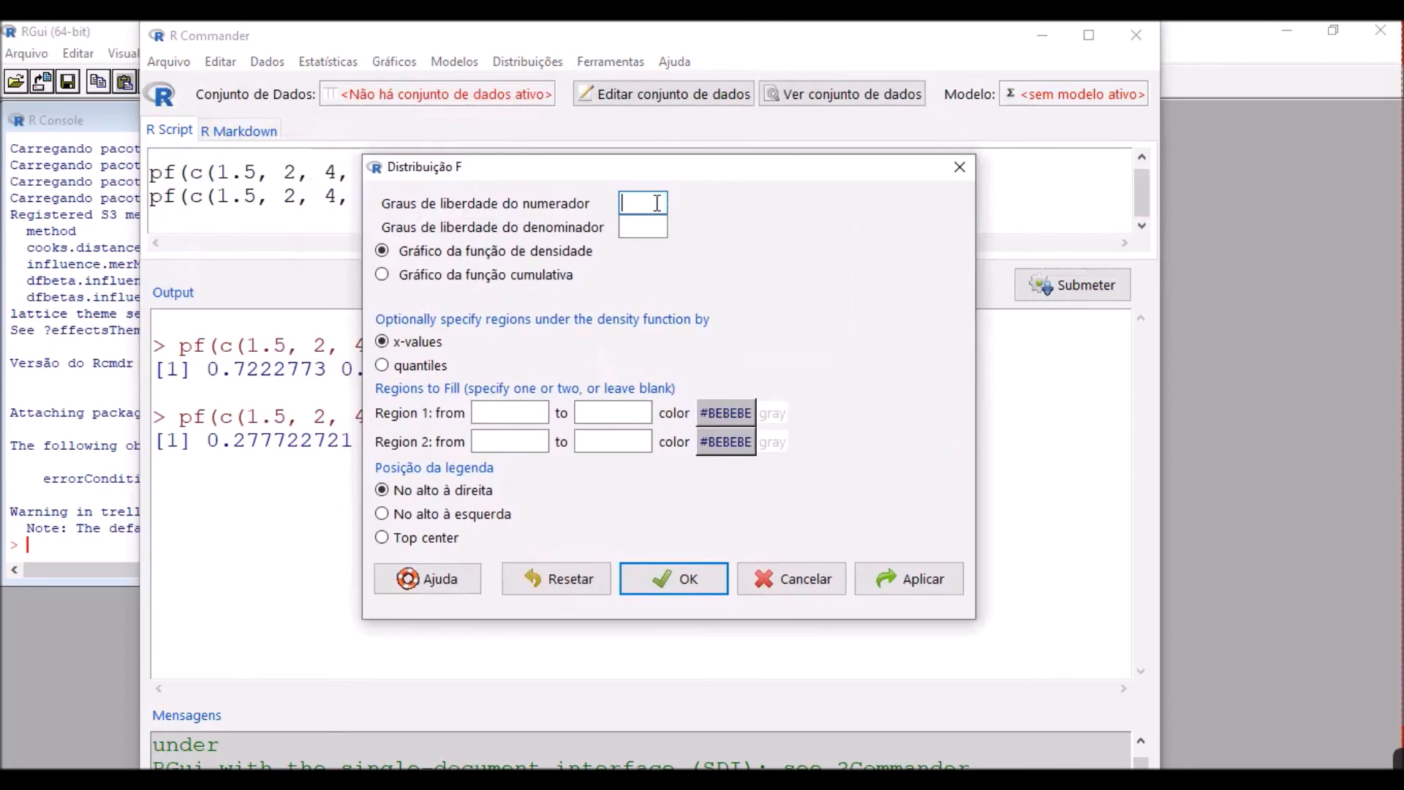
{"action": "type", "text": "9"}
{"action": "left_click", "coordinate": [647, 230]}
{"action": "type", "text": "9"}
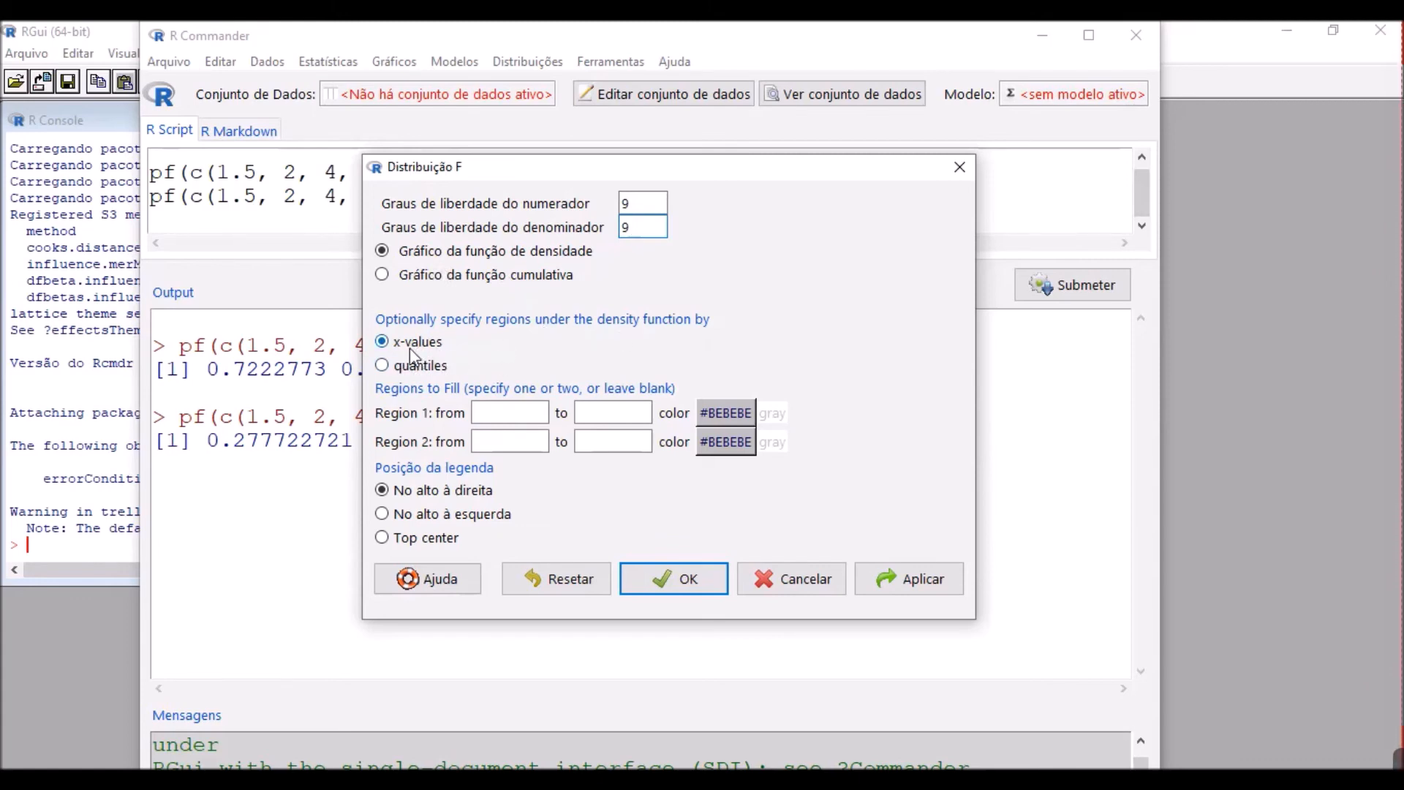
Define fill region 1 of the F plot from 0 to 1.5 and colour it blue (#0000FF).
{"action": "left_click", "coordinate": [520, 411]}
{"action": "left_click", "coordinate": [597, 411]}
{"action": "type", "text": "1.5"}
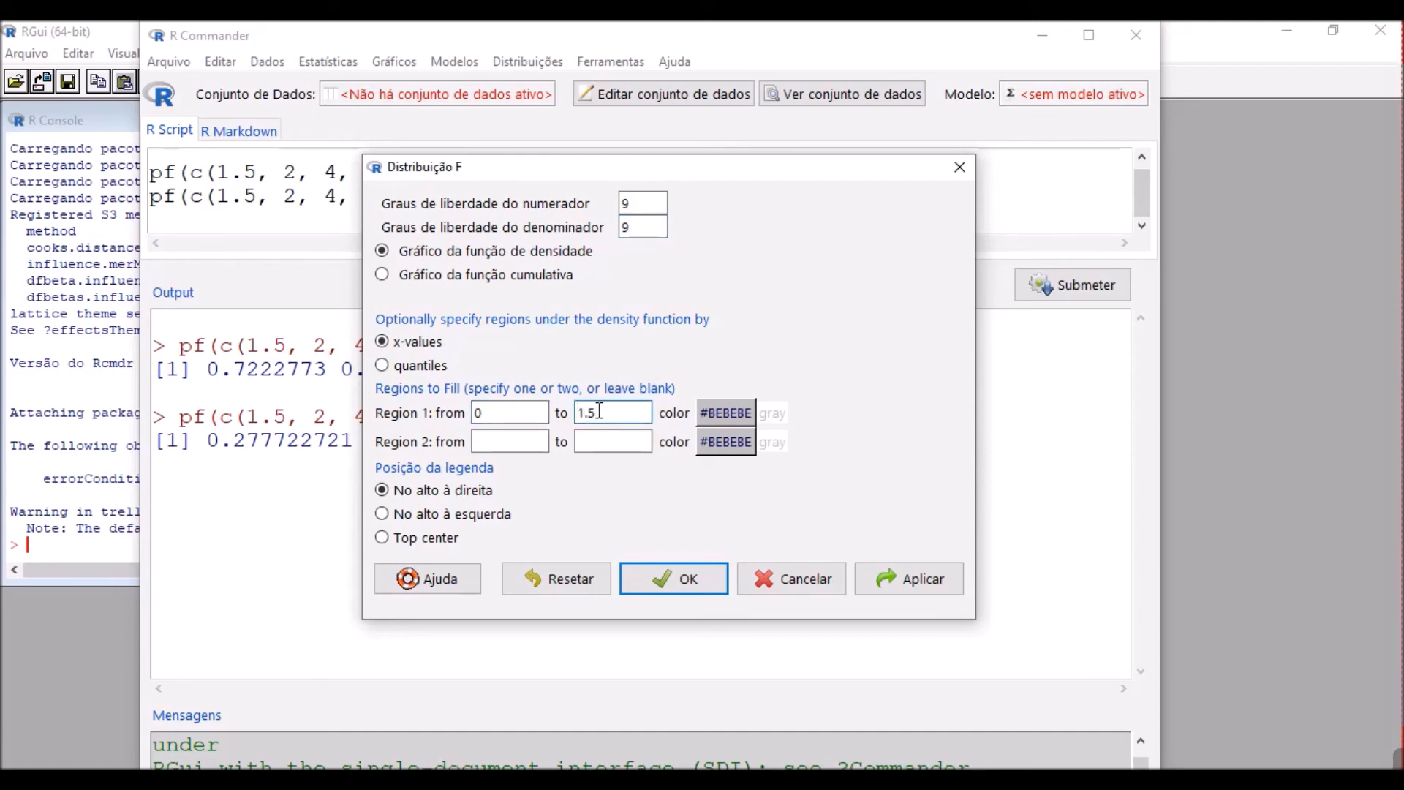
{"action": "left_click", "coordinate": [725, 415]}
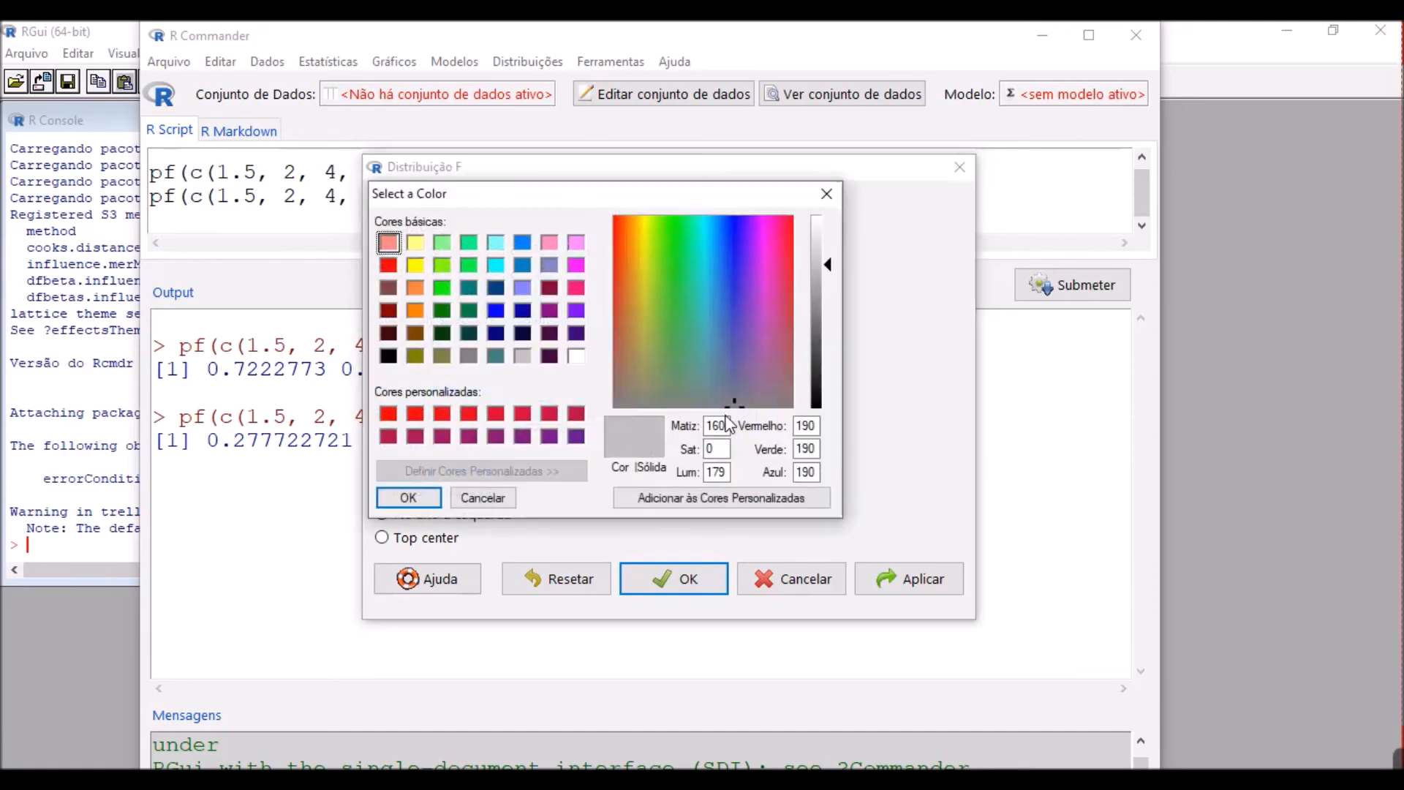
{"action": "left_click", "coordinate": [495, 310]}
{"action": "left_click", "coordinate": [402, 494]}
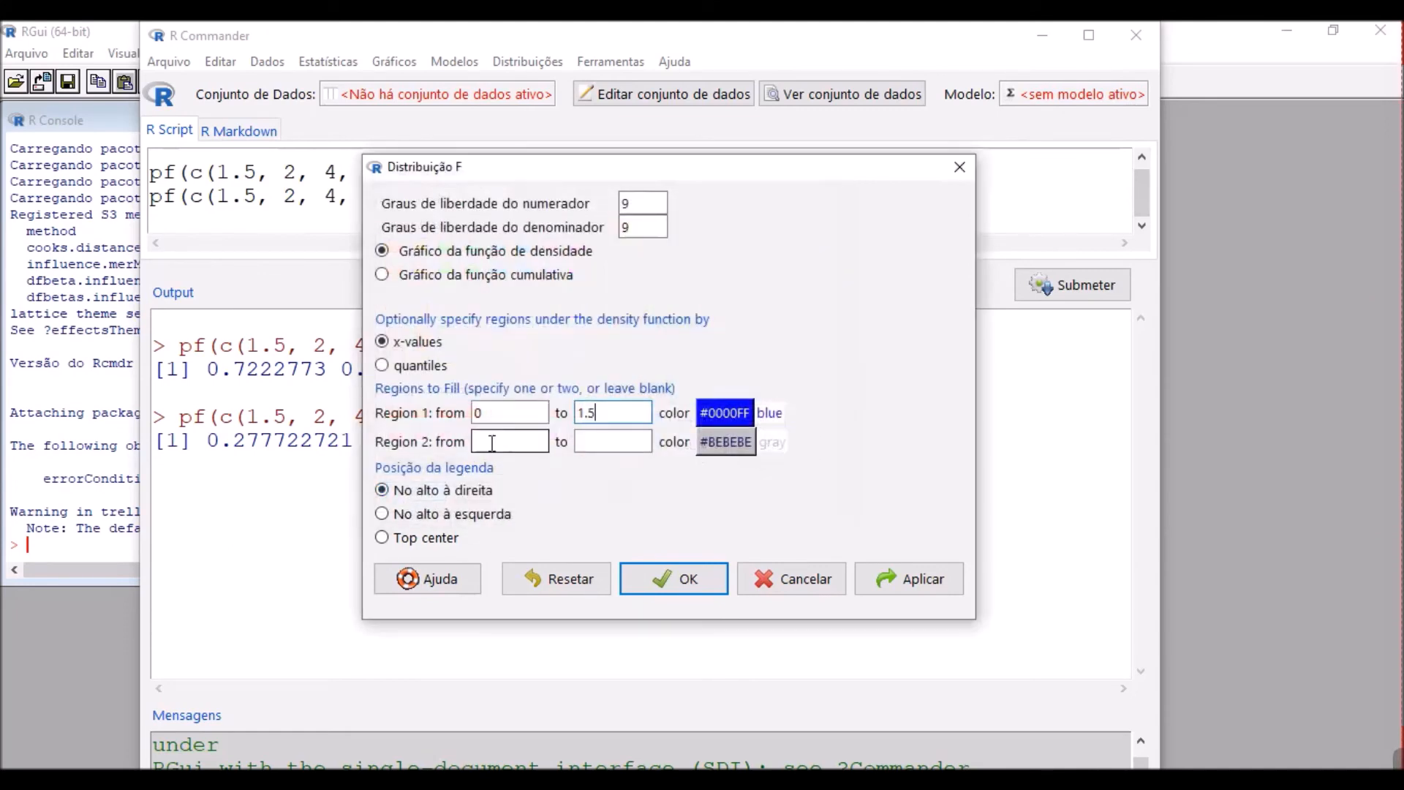
Define fill region 2 from 10 to 20 in red (#FF0000) and generate the F density plot.
{"action": "type", "text": "10"}
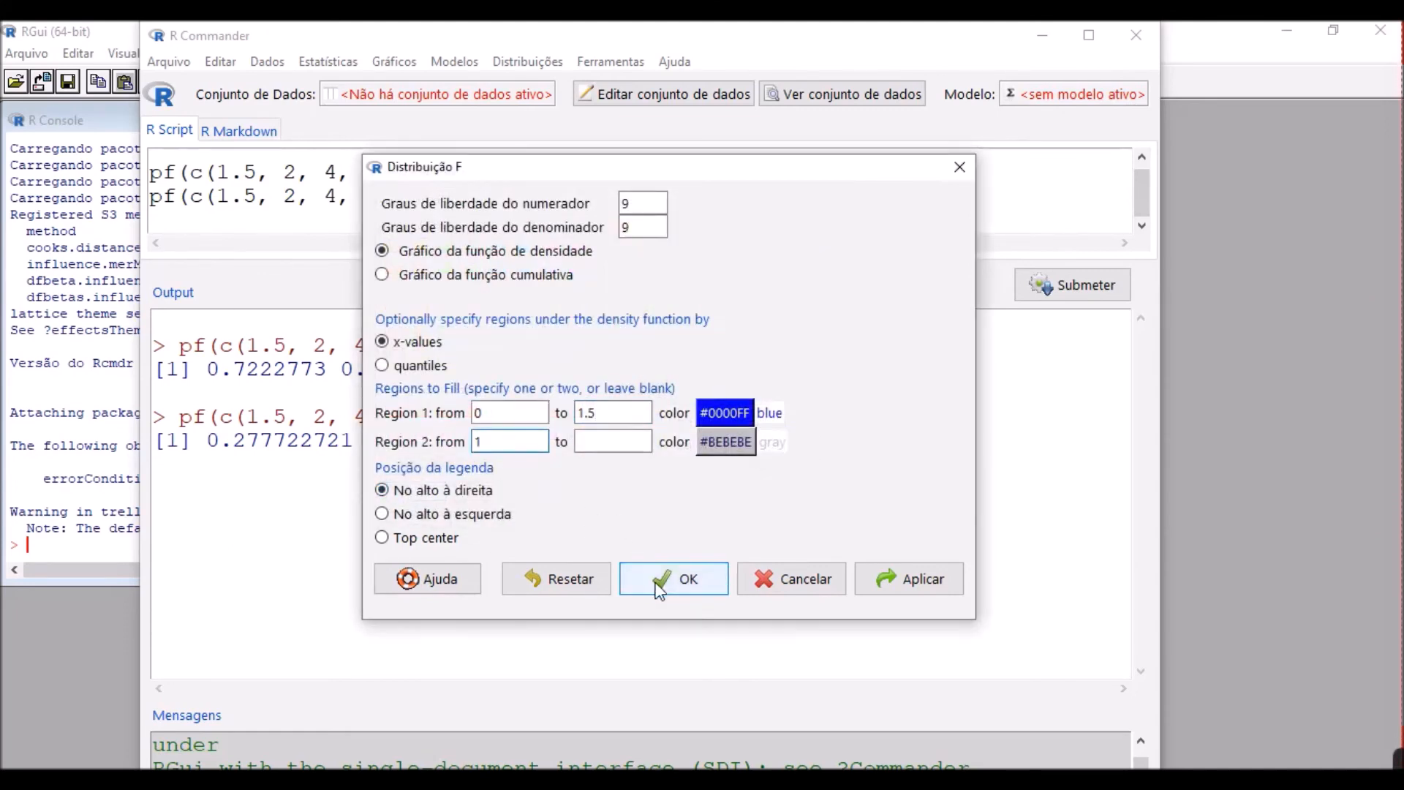
{"action": "left_click", "coordinate": [614, 443]}
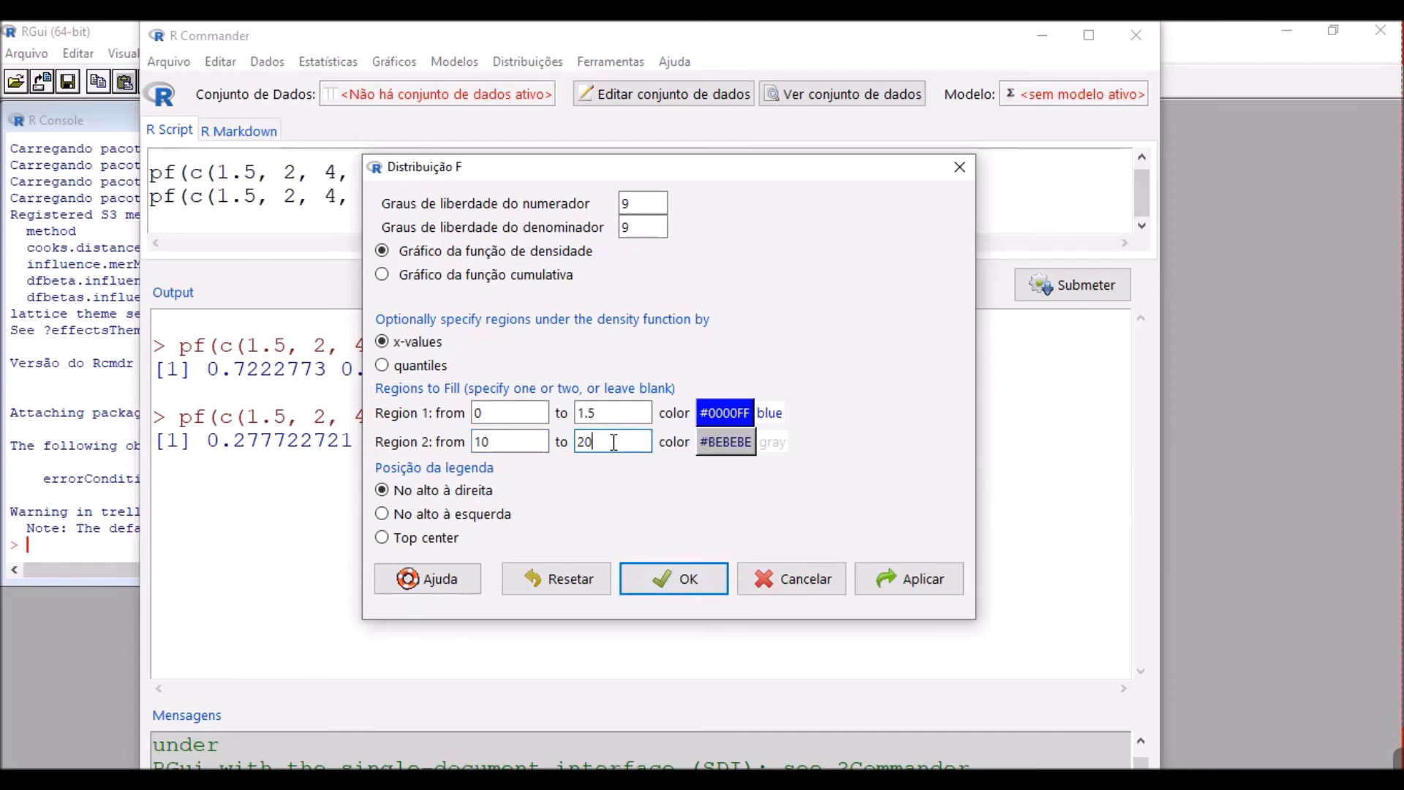
{"action": "left_click", "coordinate": [723, 442]}
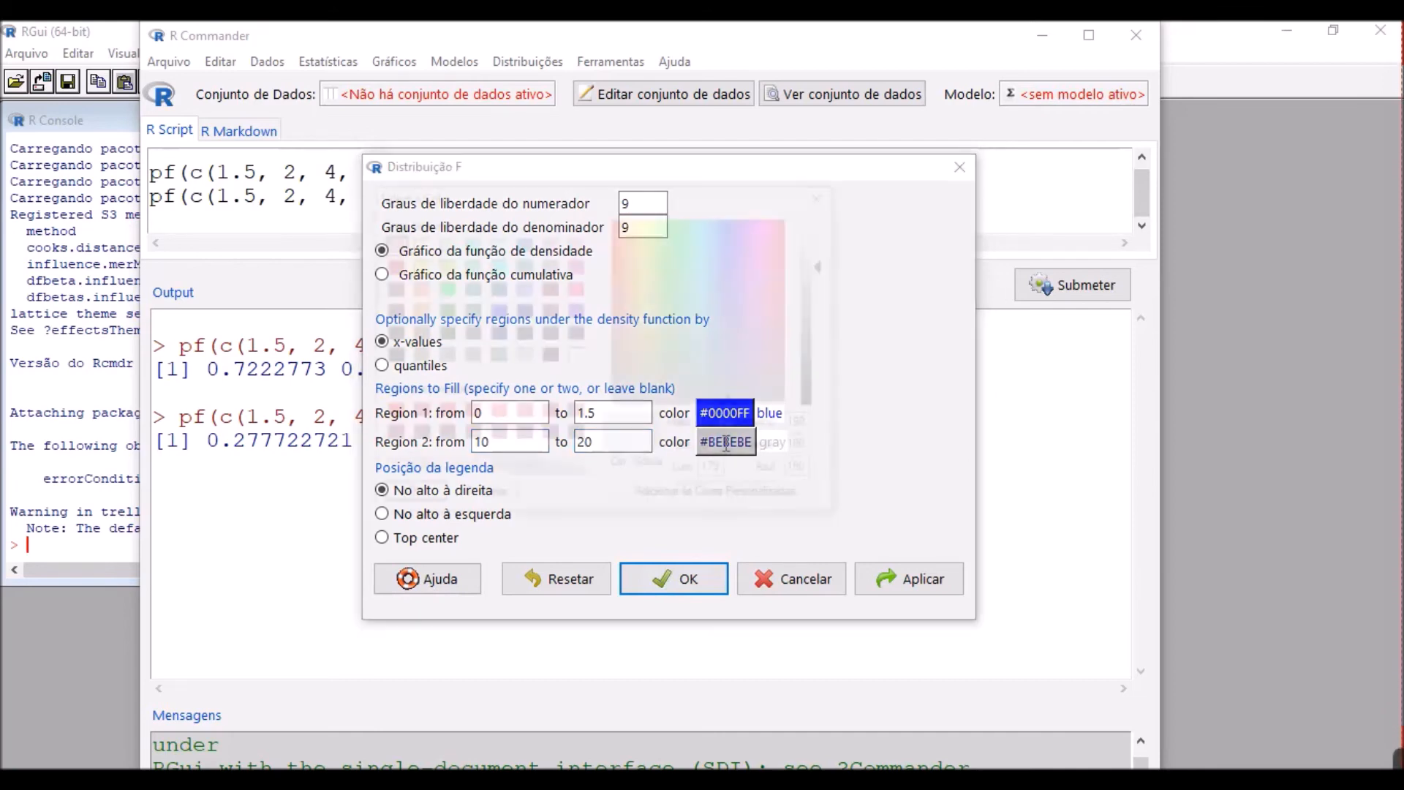
{"action": "left_click", "coordinate": [388, 265]}
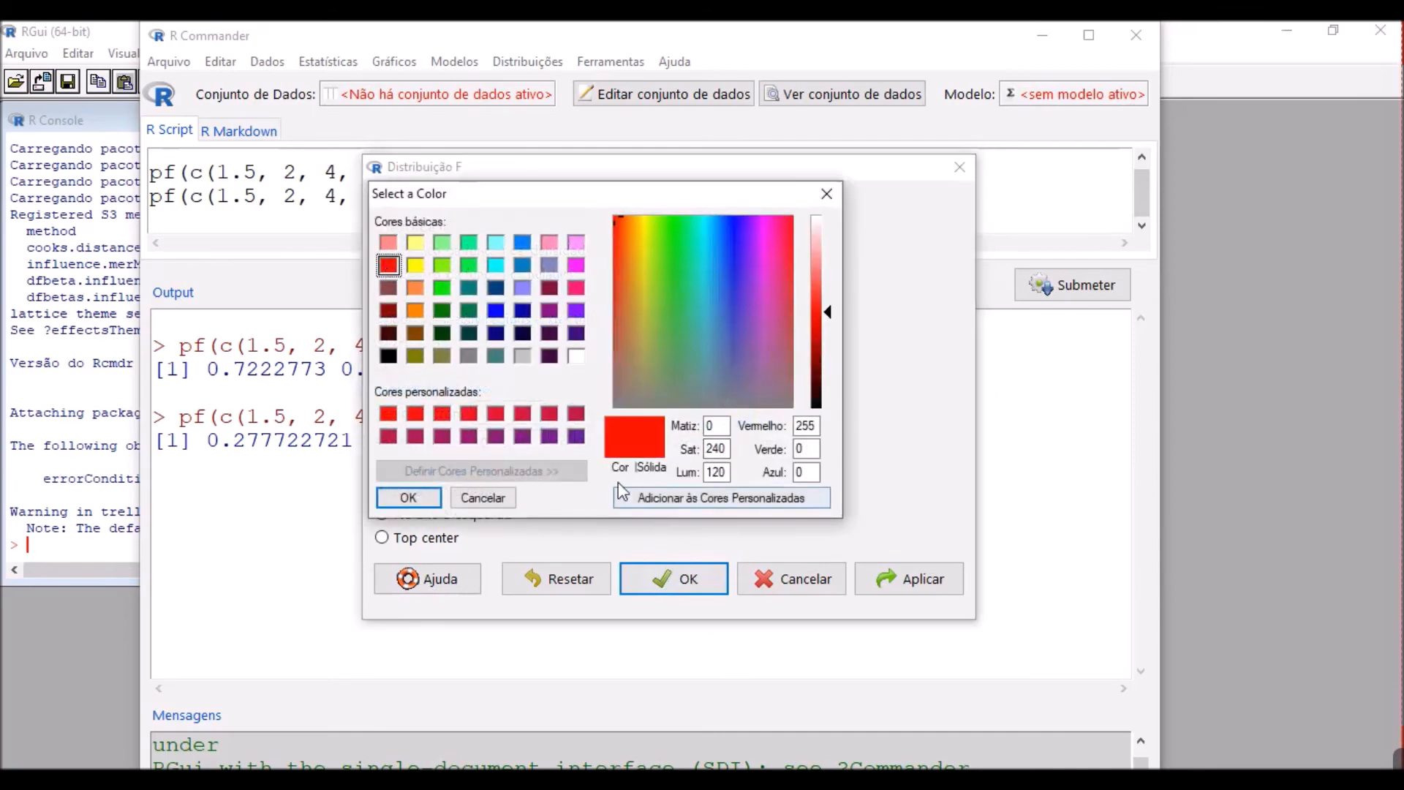
{"action": "left_click", "coordinate": [408, 497]}
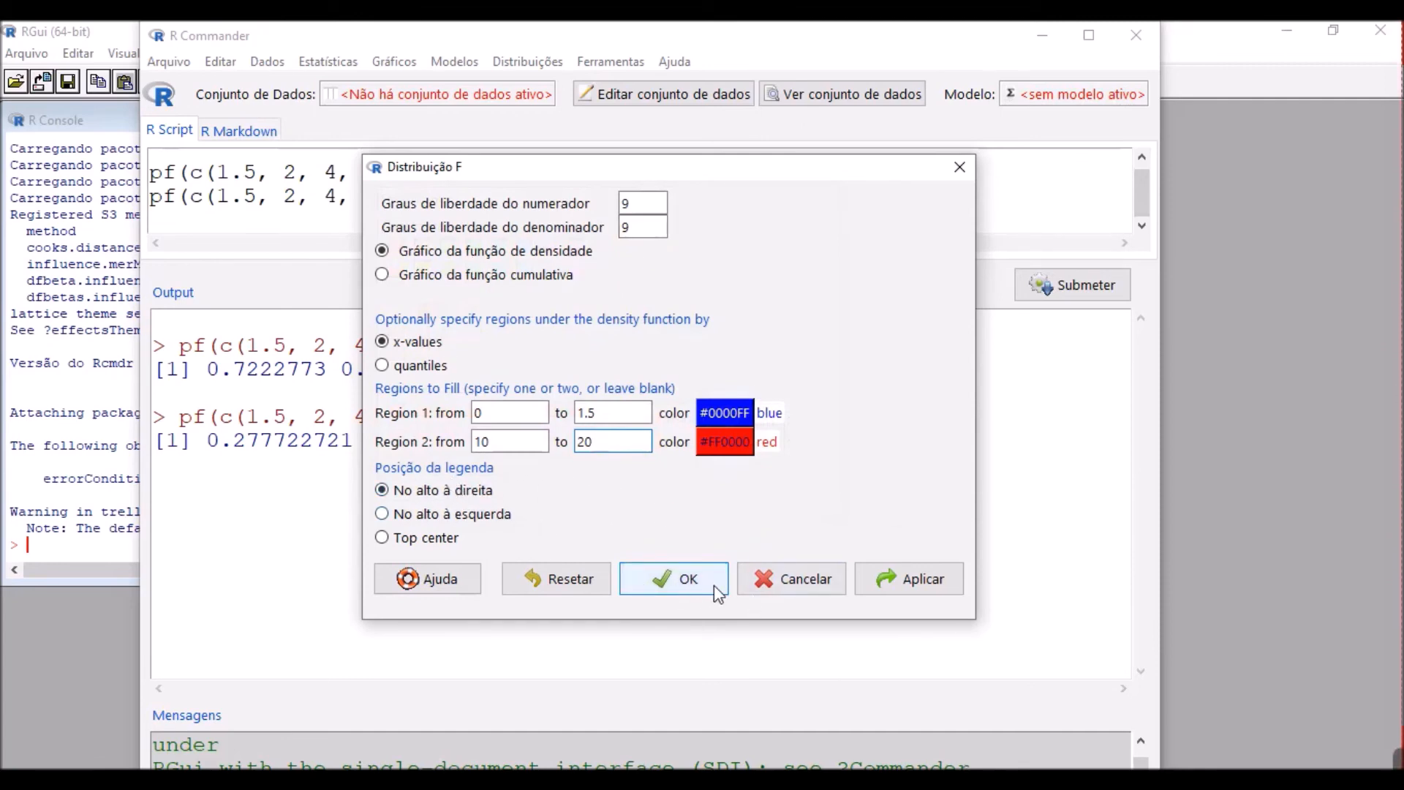
{"action": "left_click", "coordinate": [679, 585]}
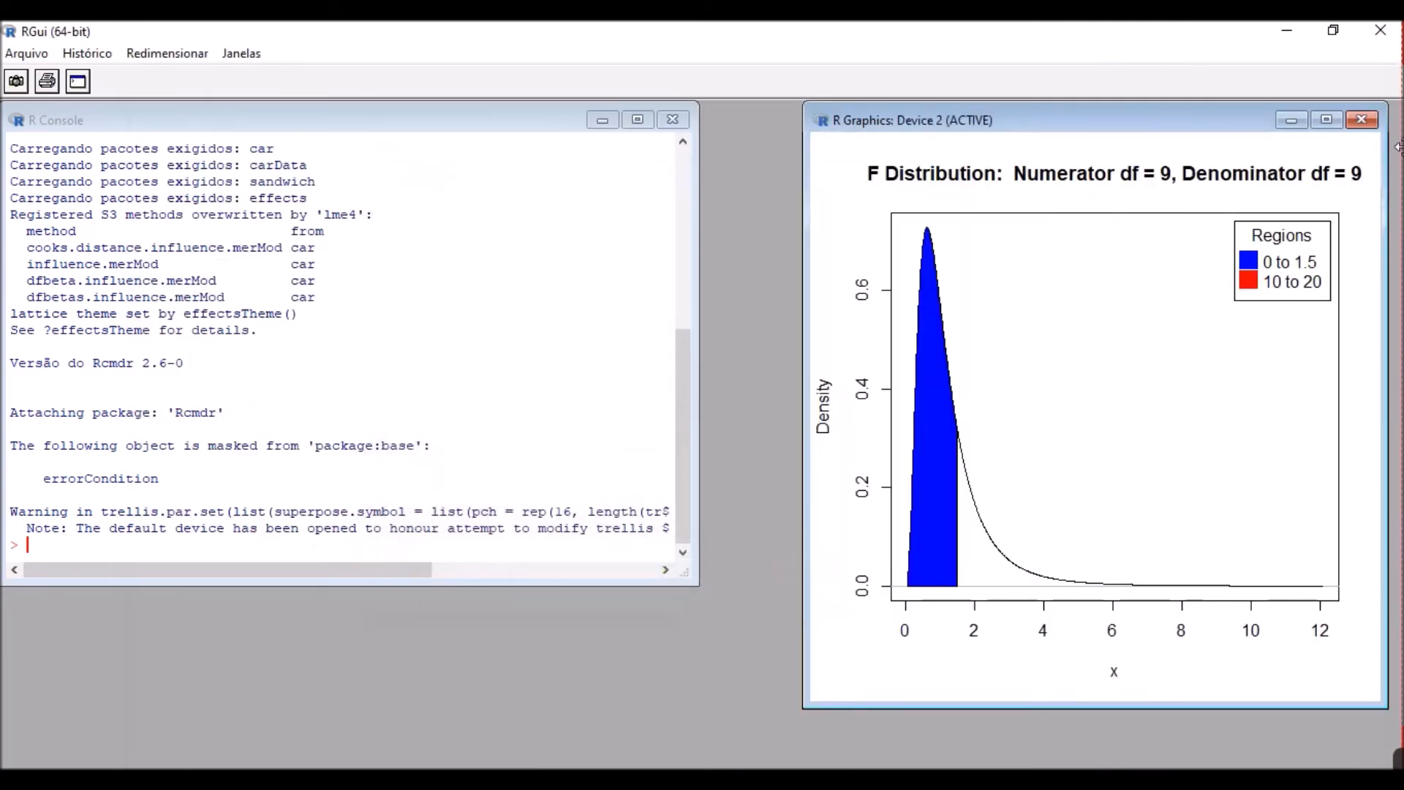
Inspect the enlarged F density plot's tail beyond 10 and check the upper-tail probabilities in R Commander.
{"action": "left_click", "coordinate": [1322, 117]}
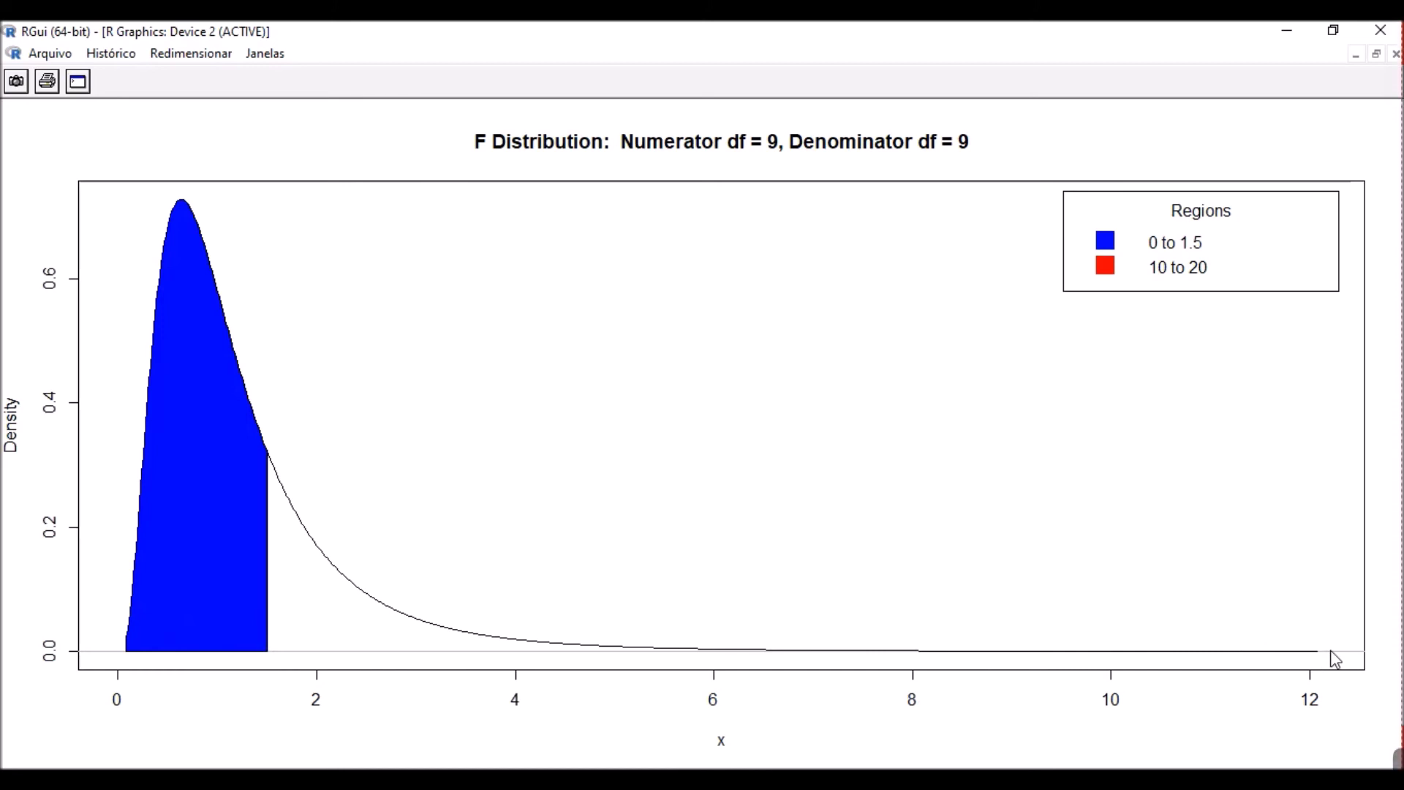
{"action": "left_click", "coordinate": [1376, 55]}
{"action": "left_click", "coordinate": [837, 768]}
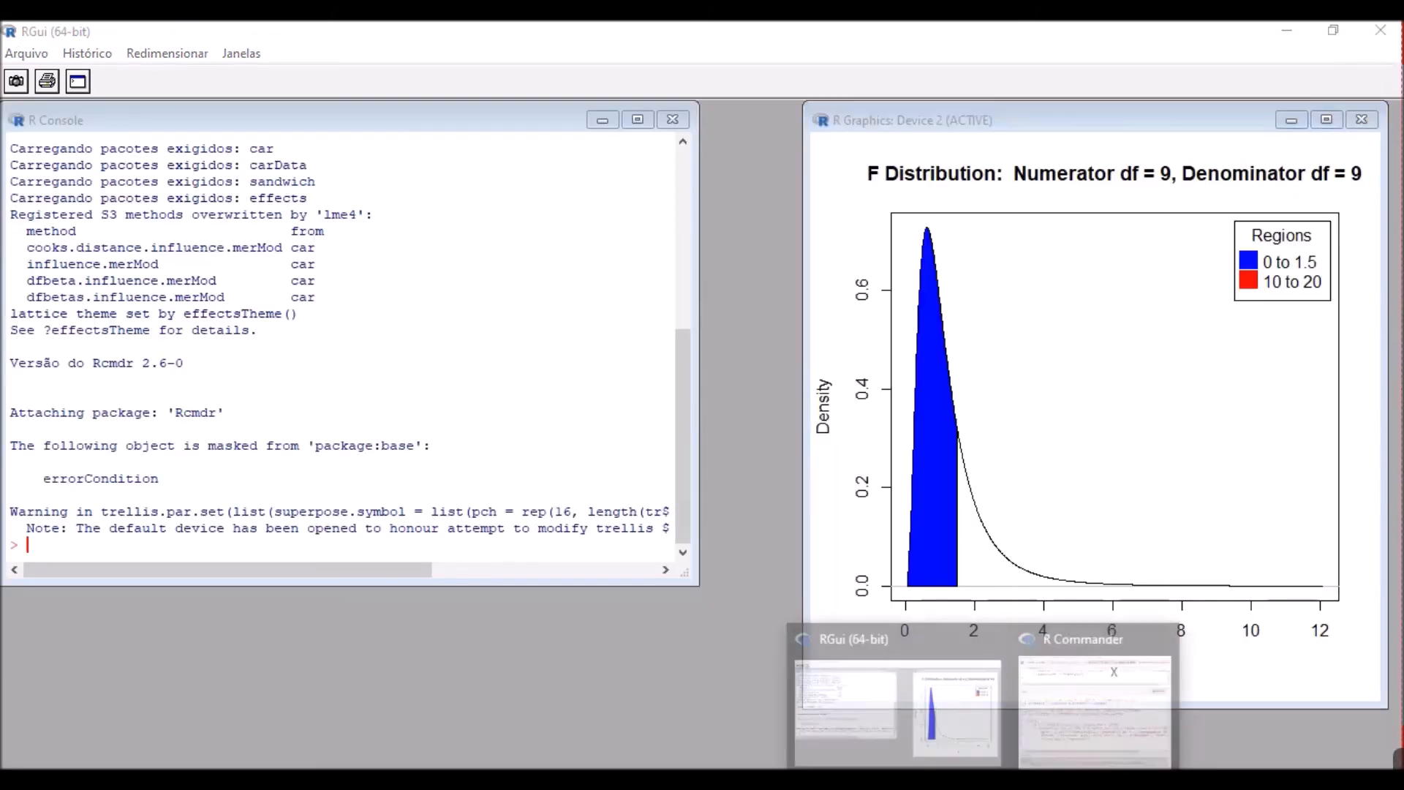
{"action": "left_click", "coordinate": [1071, 740]}
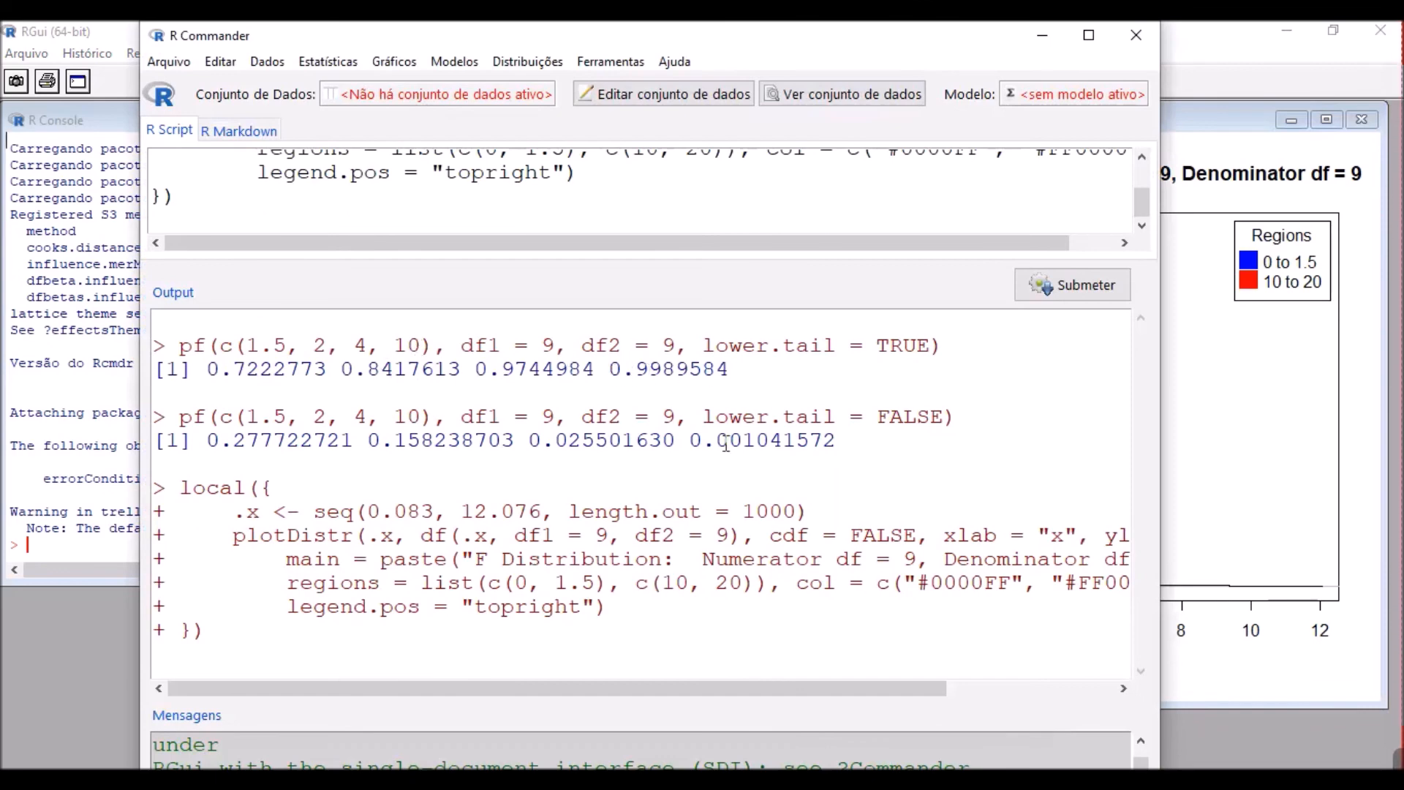
{"action": "left_click", "coordinate": [1270, 653]}
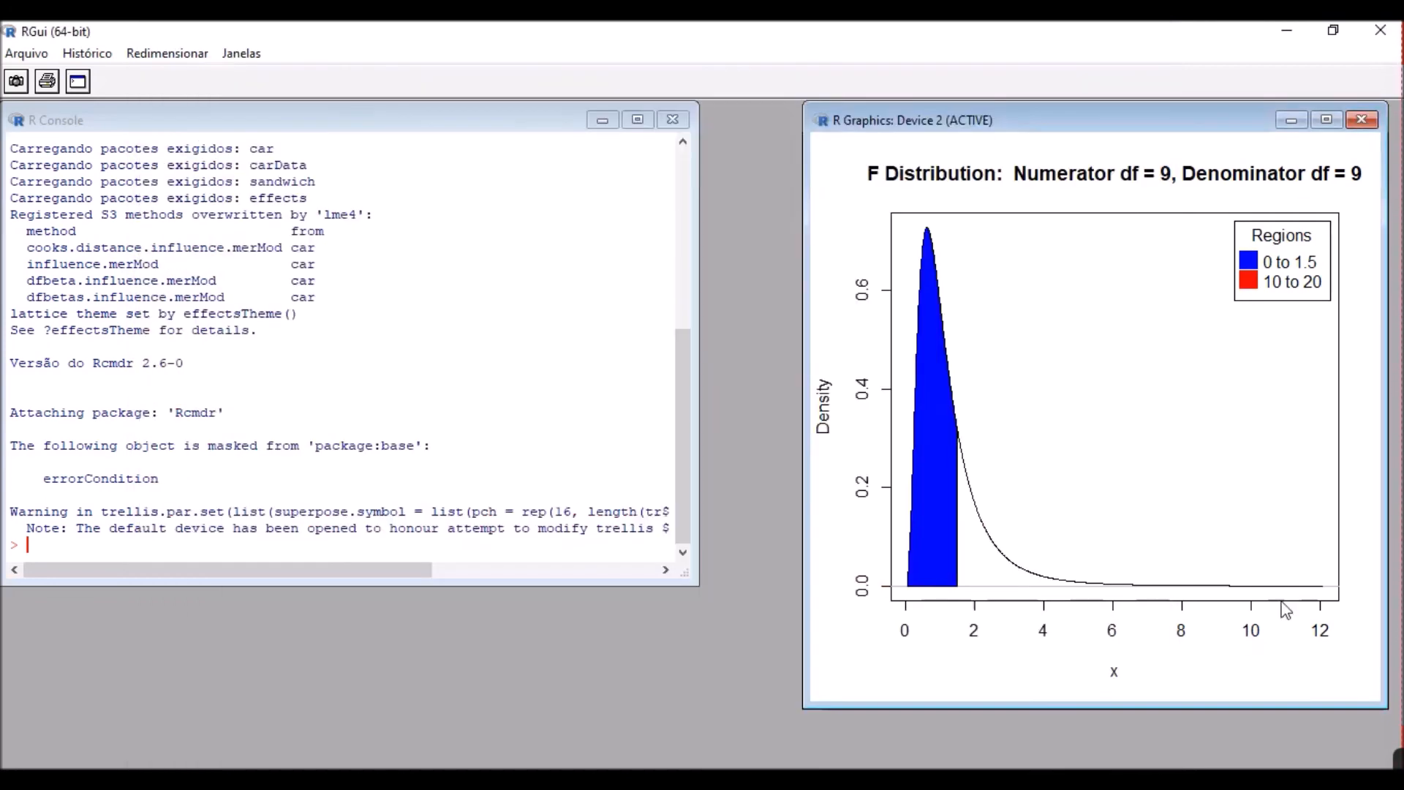
Compare the blue region of the enlarged density plot with the lower-tail probability for 1.5 in R Commander, then restore the plot window.
{"action": "left_click", "coordinate": [1326, 119]}
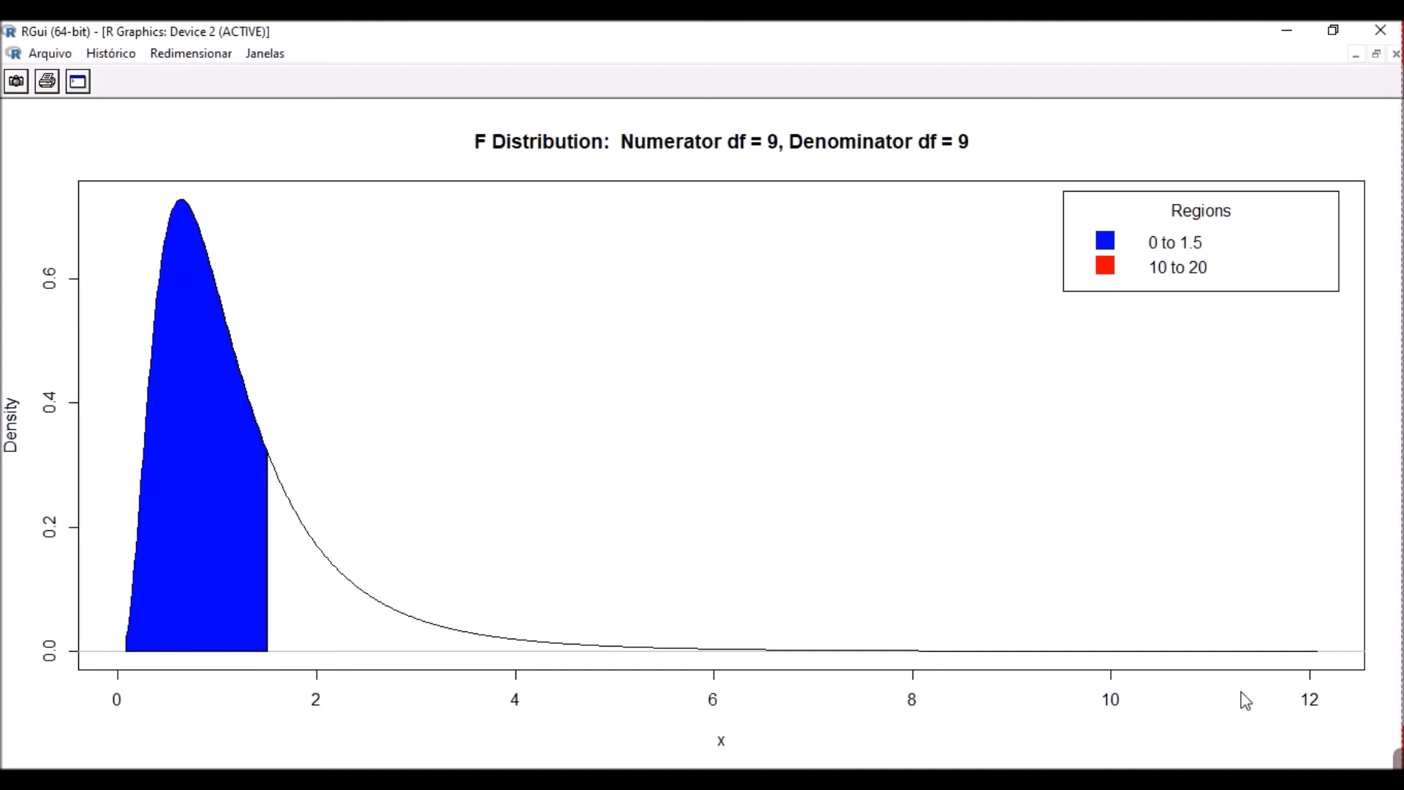
{"action": "mouse_move", "coordinate": [1000, 736]}
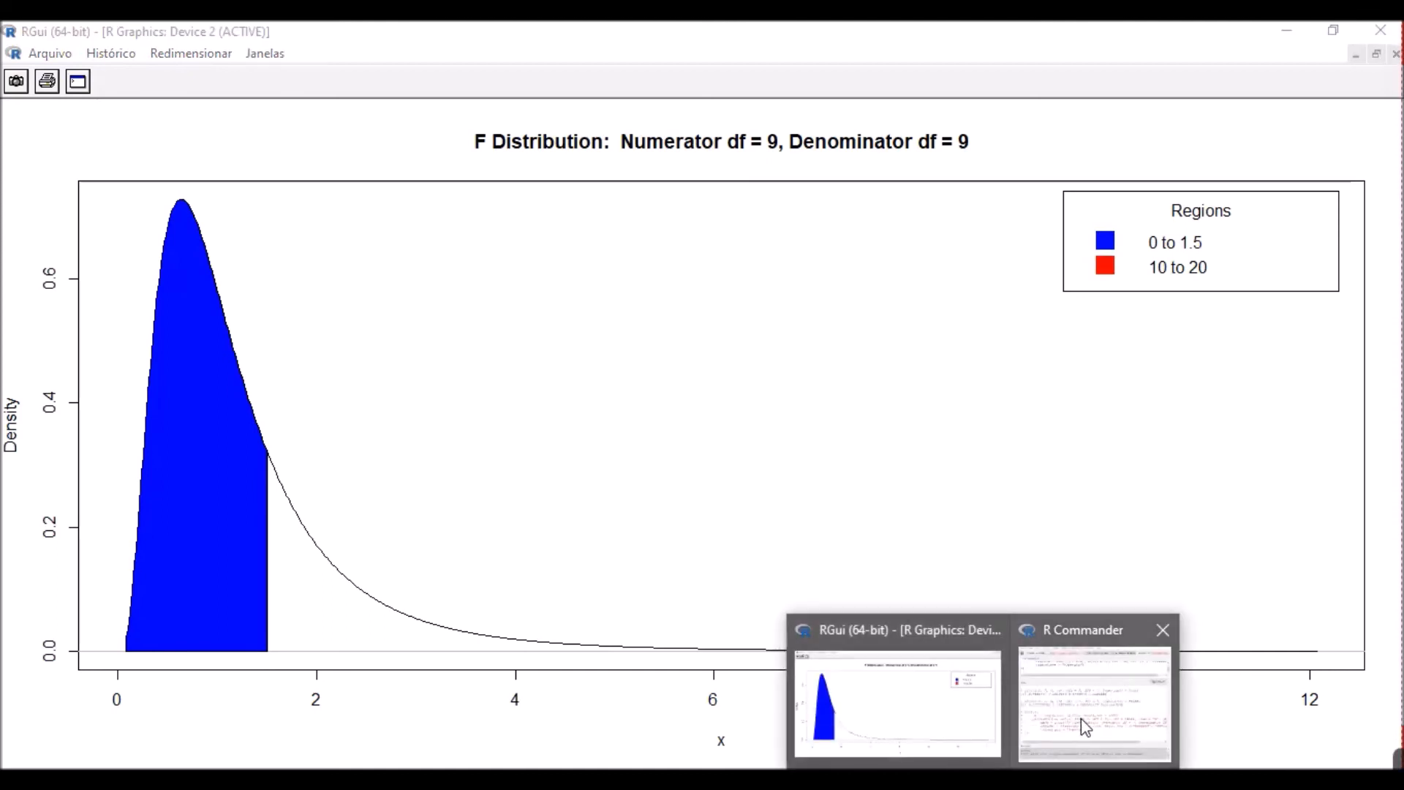
{"action": "left_click", "coordinate": [1081, 718]}
{"action": "left_click_drag", "start_coordinate": [208, 368], "coordinate": [327, 369]}
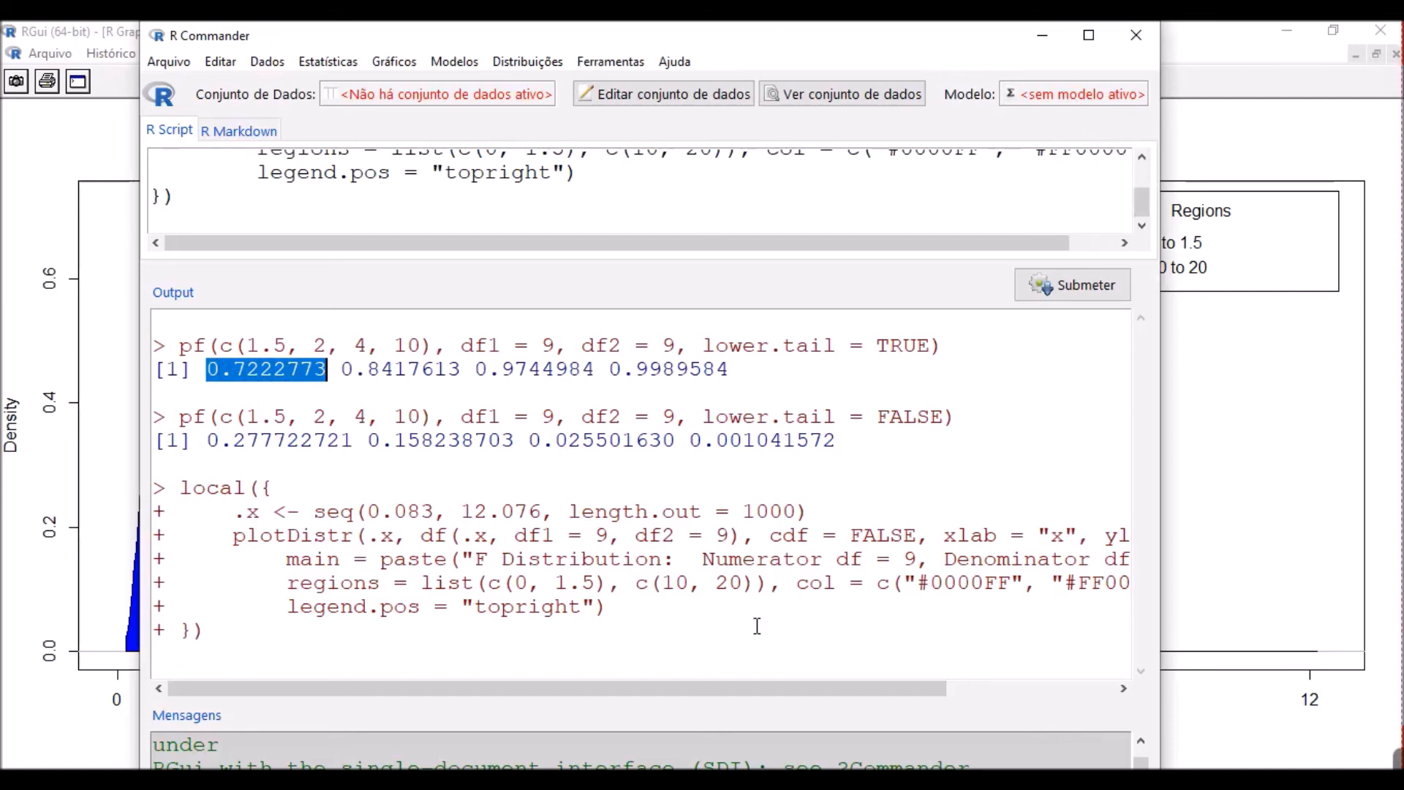
{"action": "left_click", "coordinate": [1252, 486]}
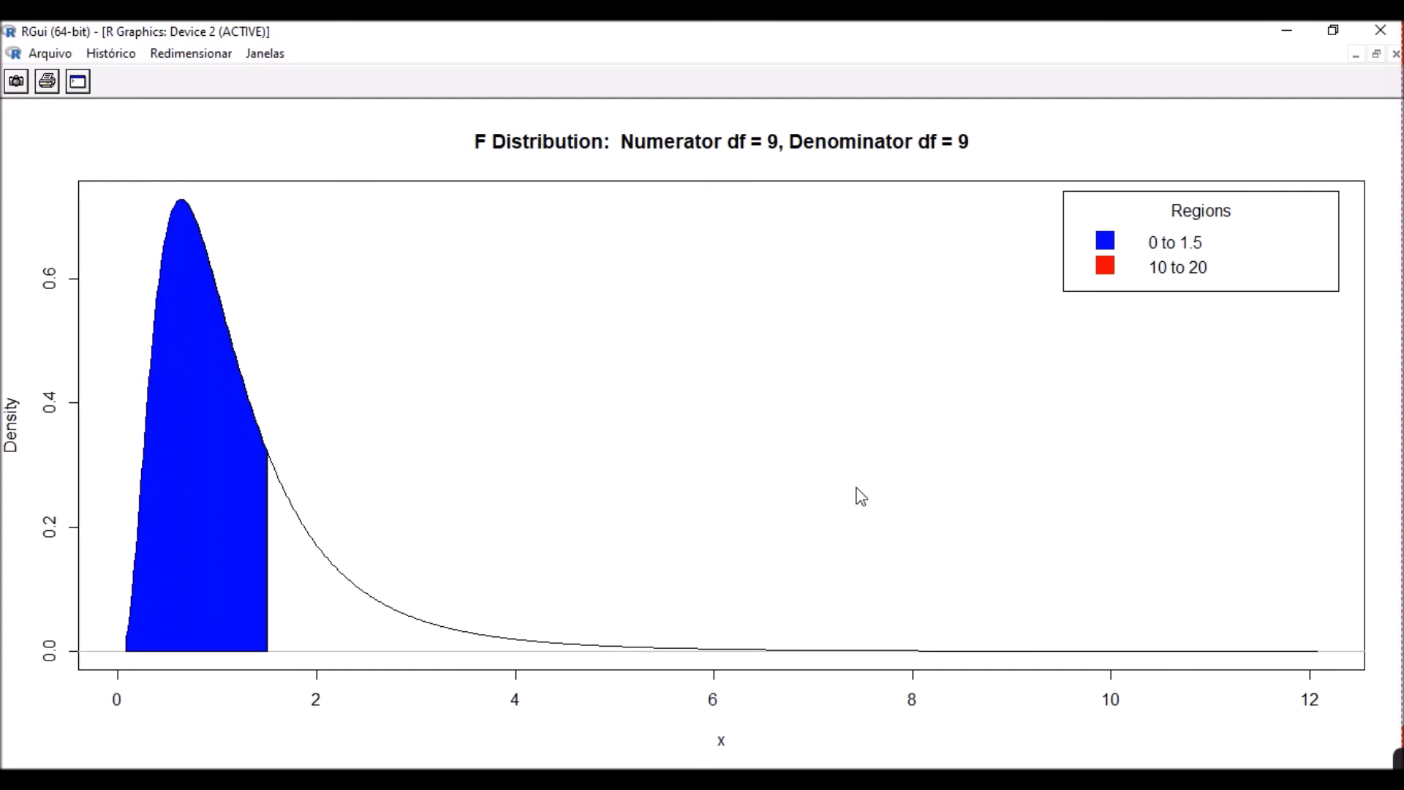
{"action": "left_click", "coordinate": [1377, 55]}
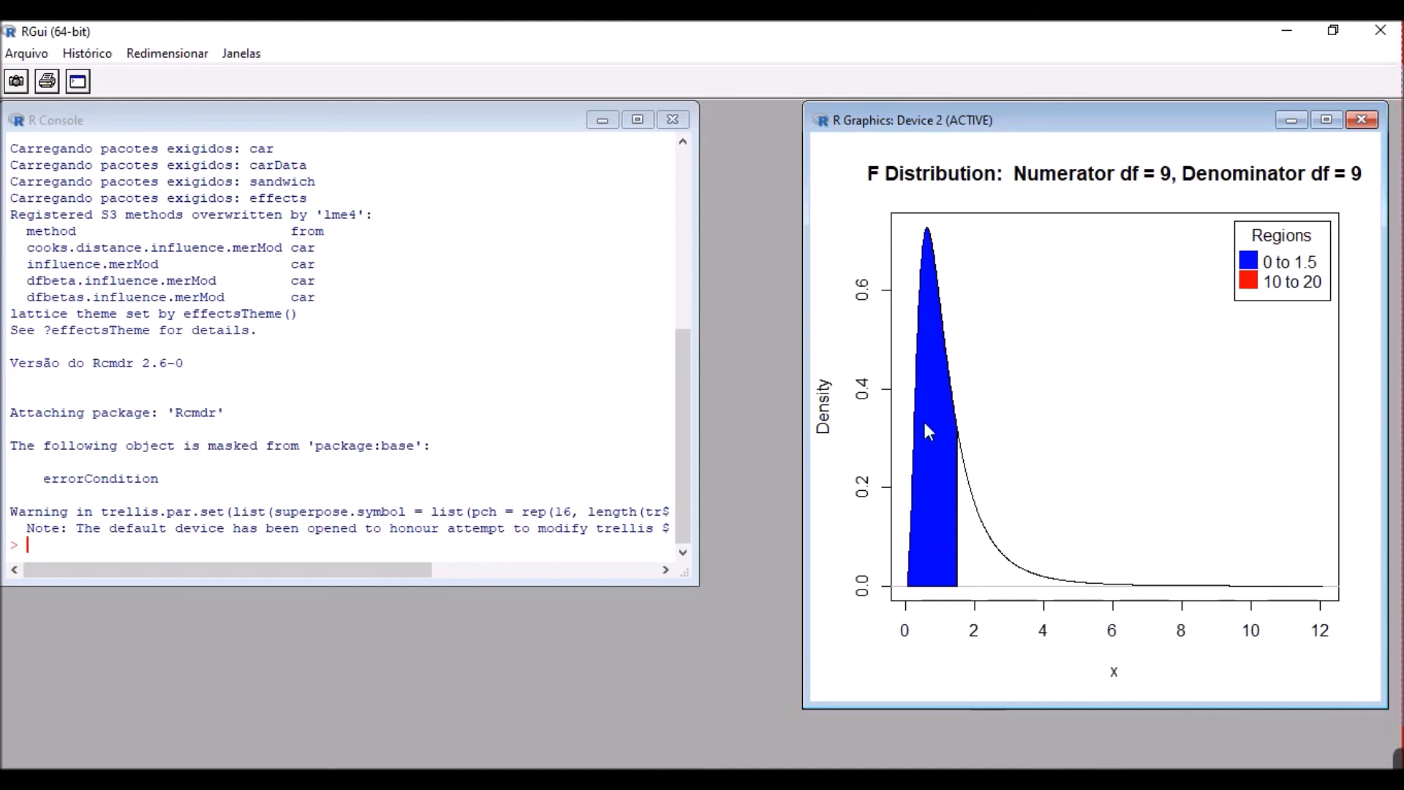
Switch to R Commander and plot the cumulative function of the F distribution with 9 numerator and 9 denominator degrees of freedom.
{"action": "right_click", "coordinate": [832, 190]}
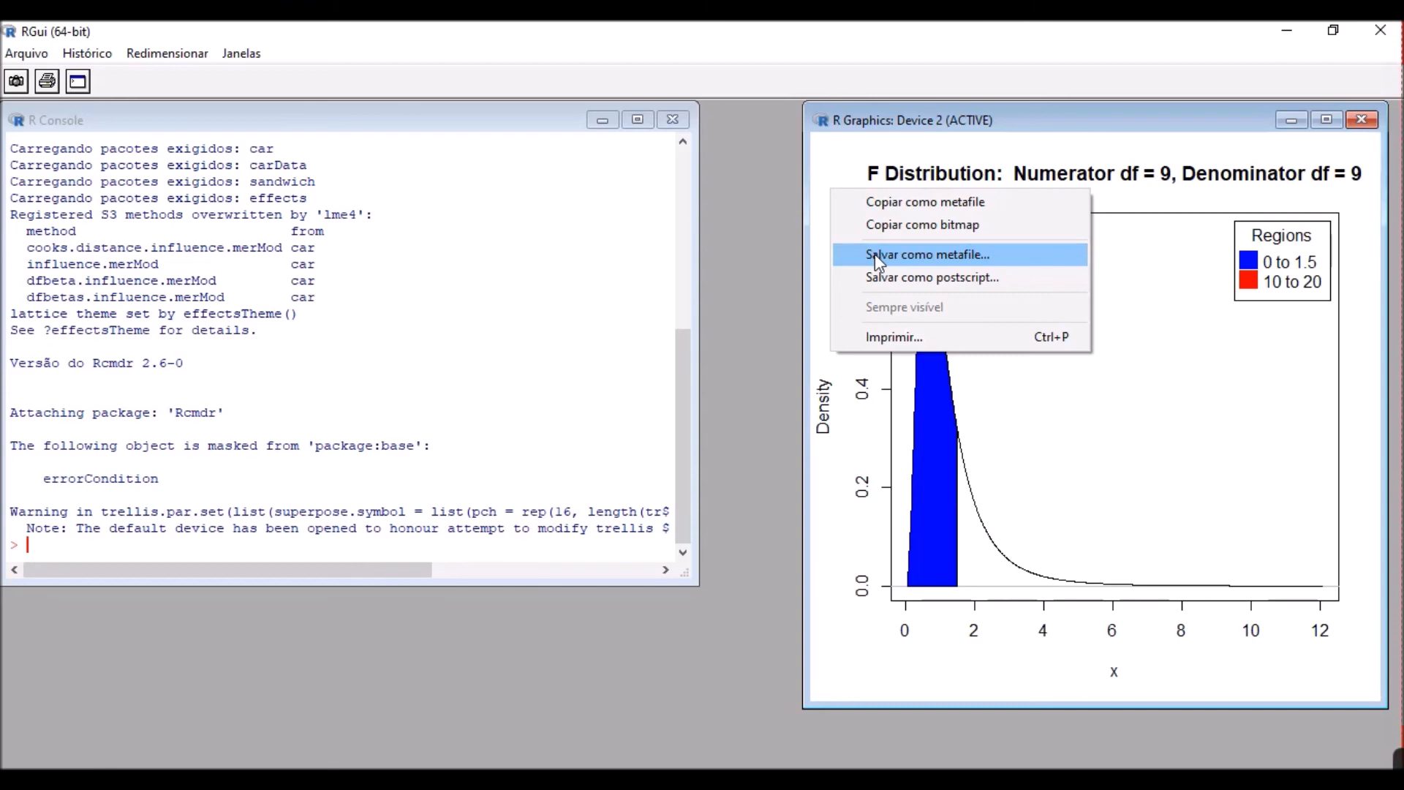
{"action": "left_click", "coordinate": [983, 781]}
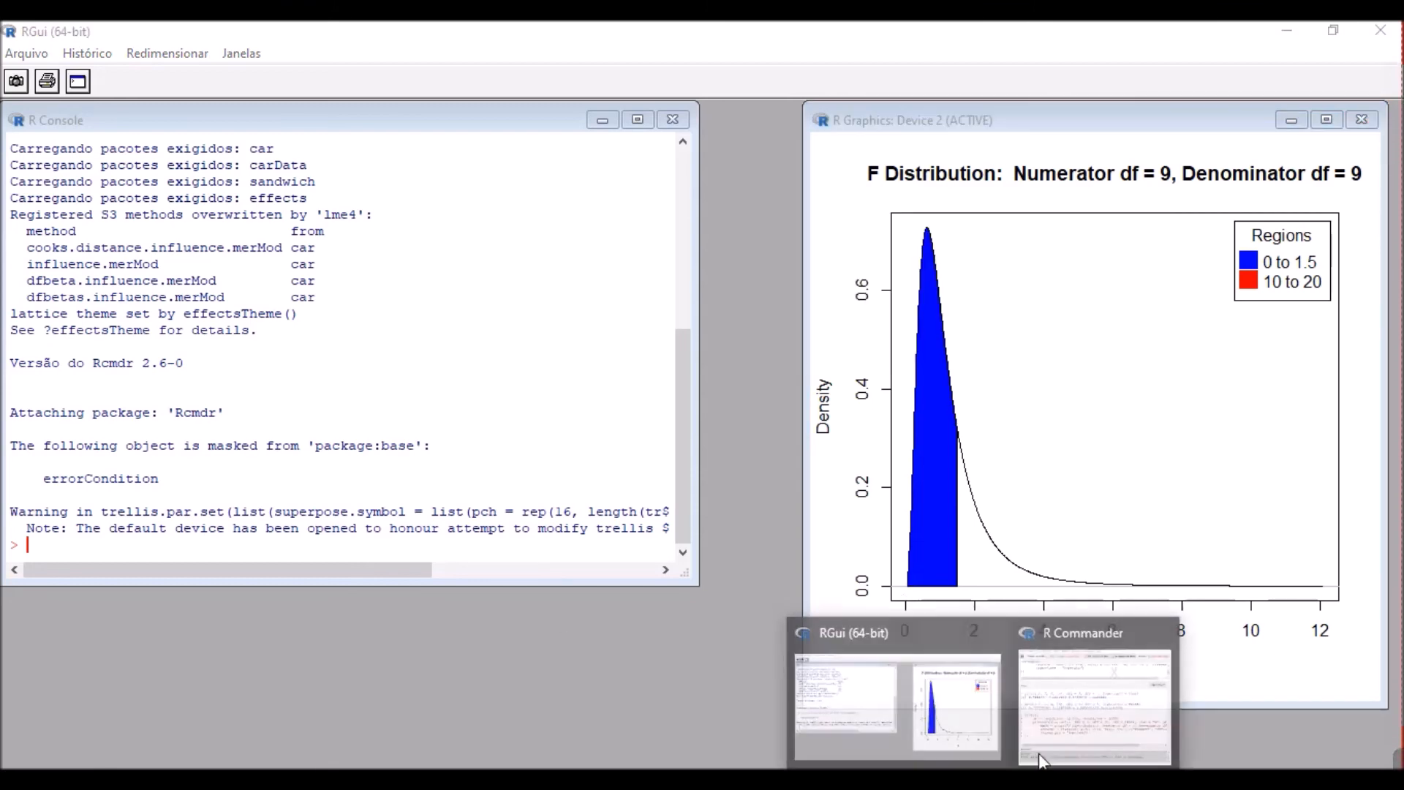
{"action": "left_click", "coordinate": [1040, 760]}
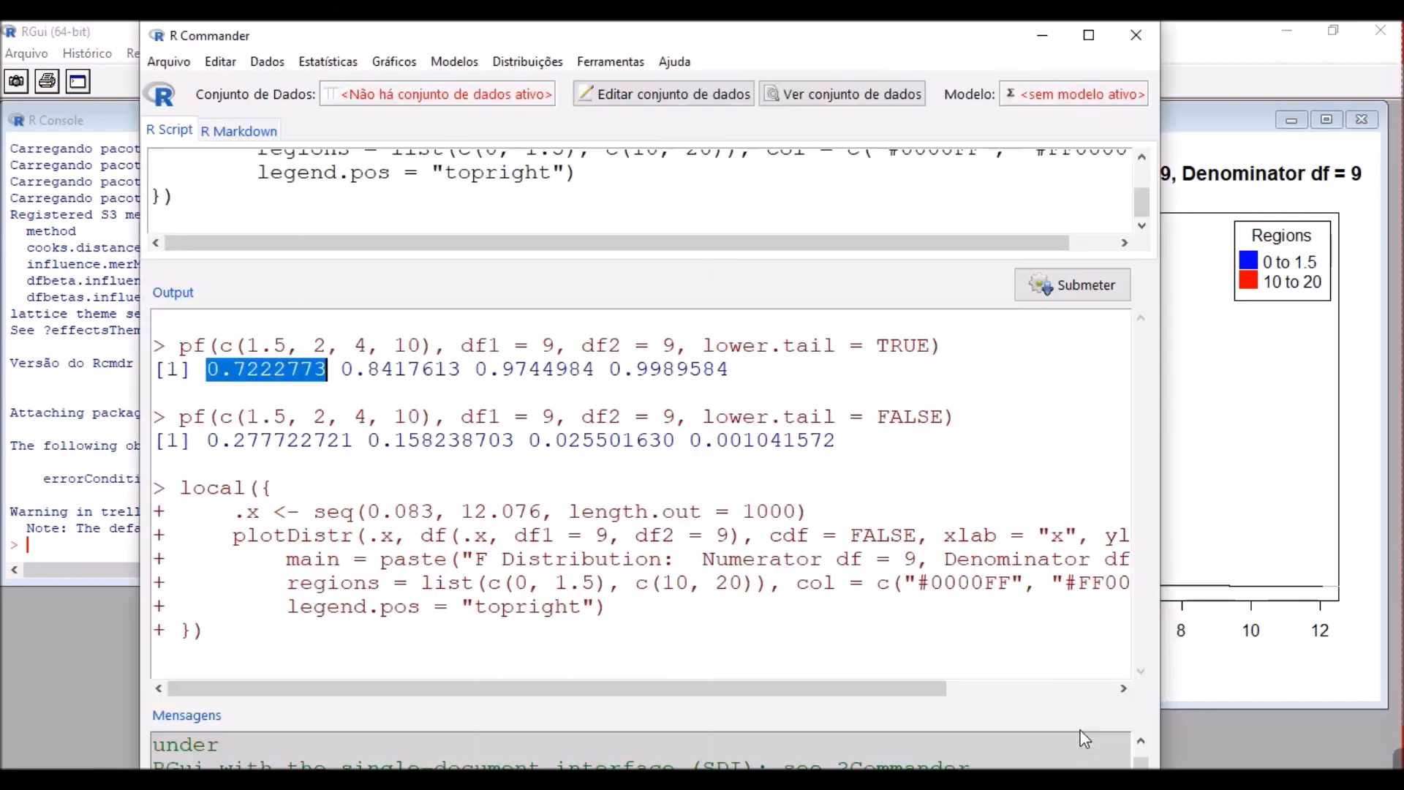
{"action": "left_click", "coordinate": [543, 63]}
{"action": "mouse_move", "coordinate": [566, 106]}
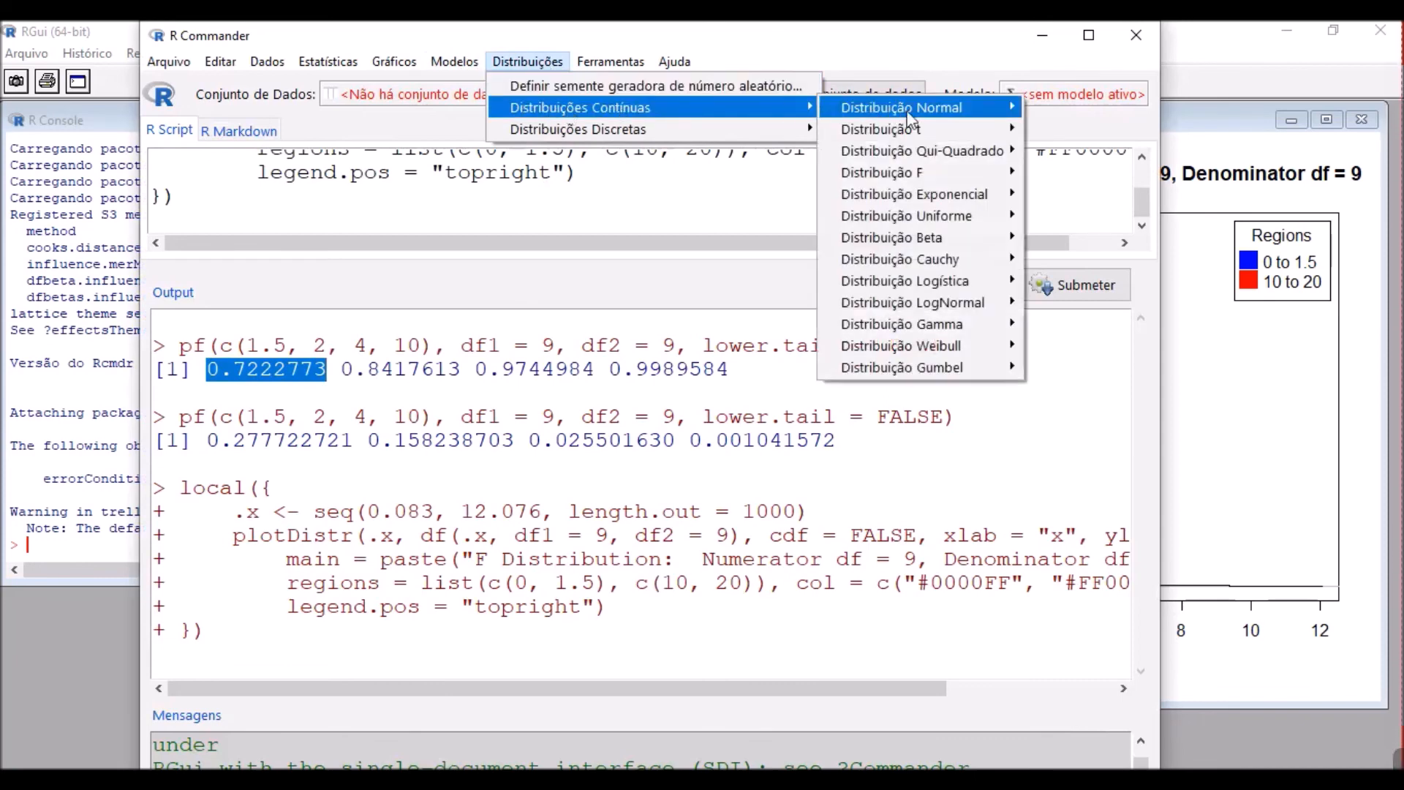
{"action": "mouse_move", "coordinate": [923, 171]}
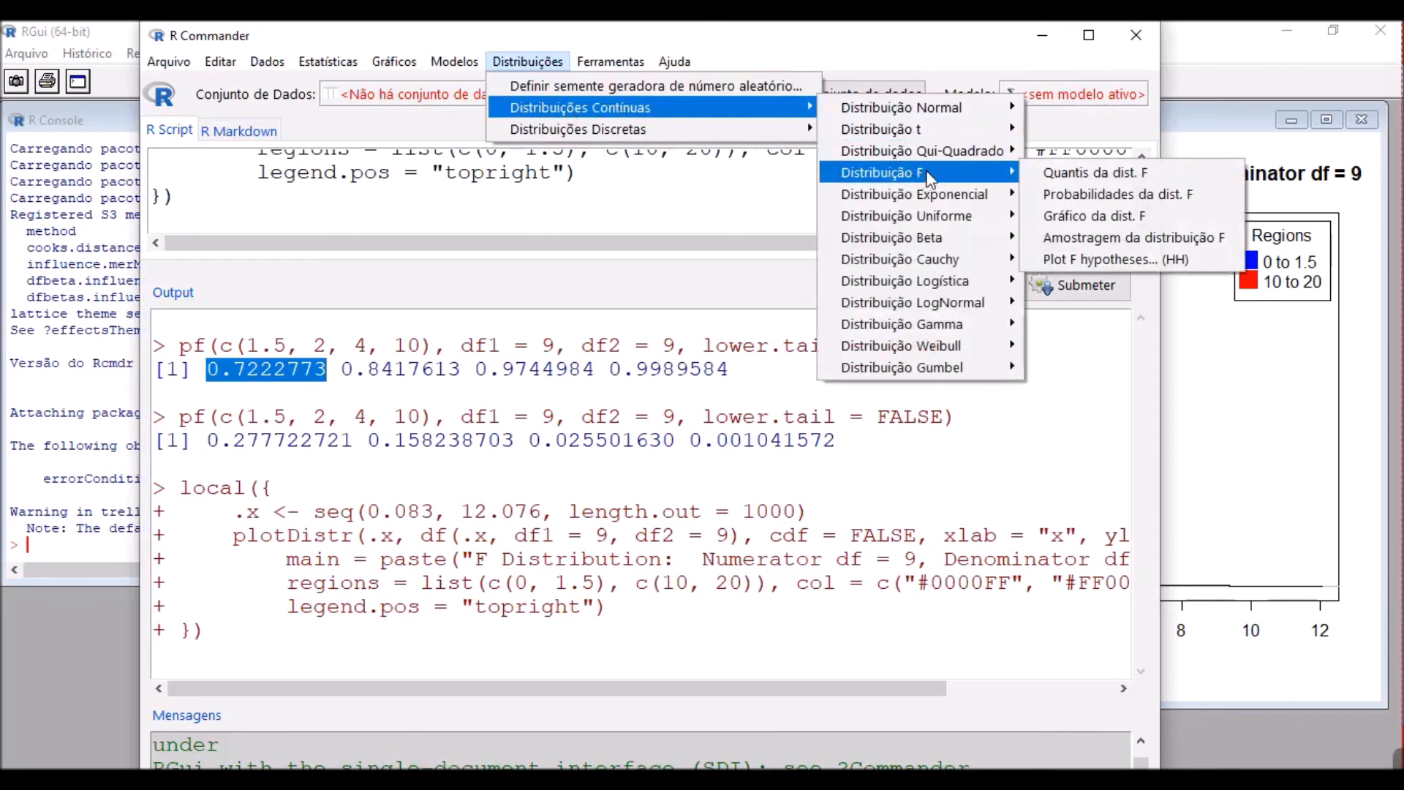
{"action": "left_click", "coordinate": [1091, 217]}
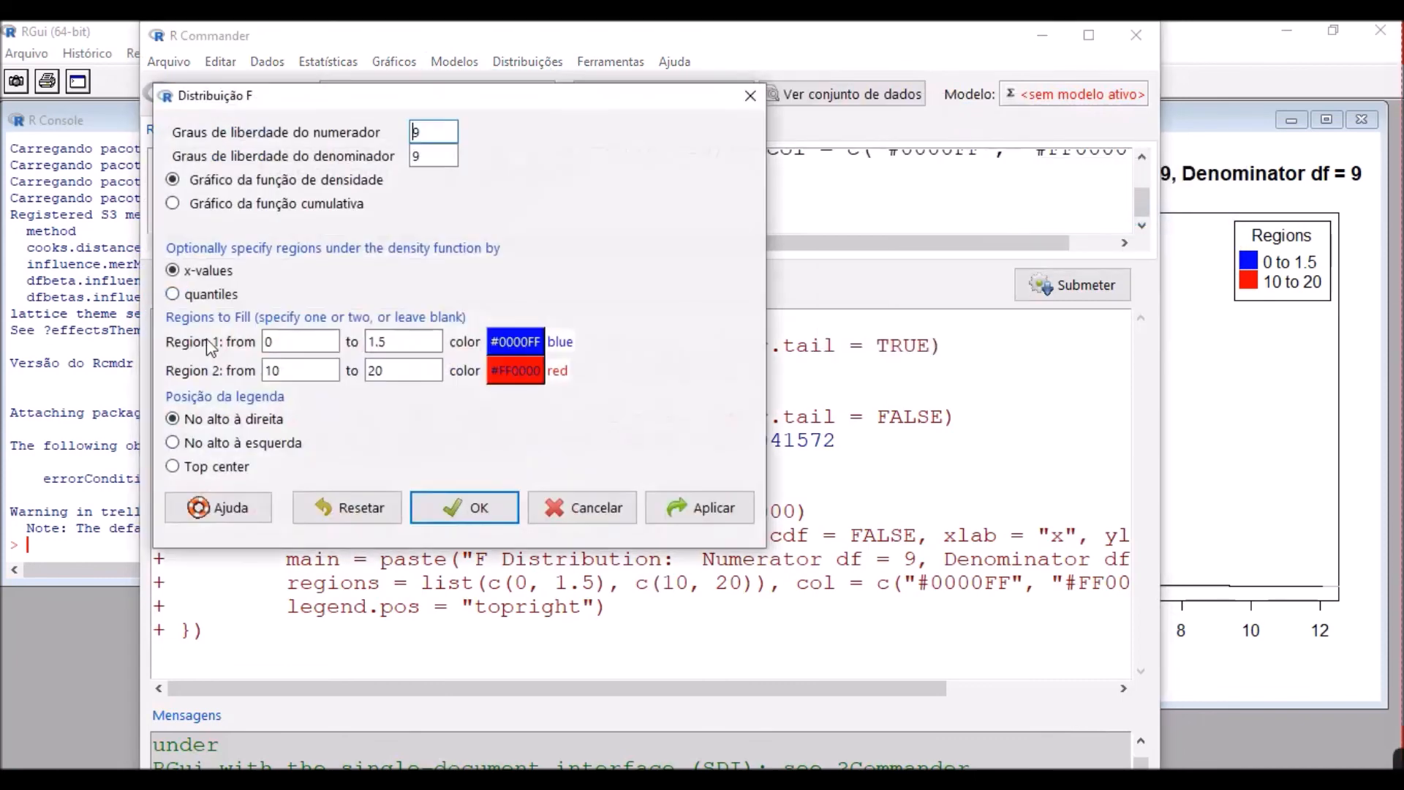
{"action": "left_click", "coordinate": [174, 206]}
{"action": "left_click", "coordinate": [475, 507]}
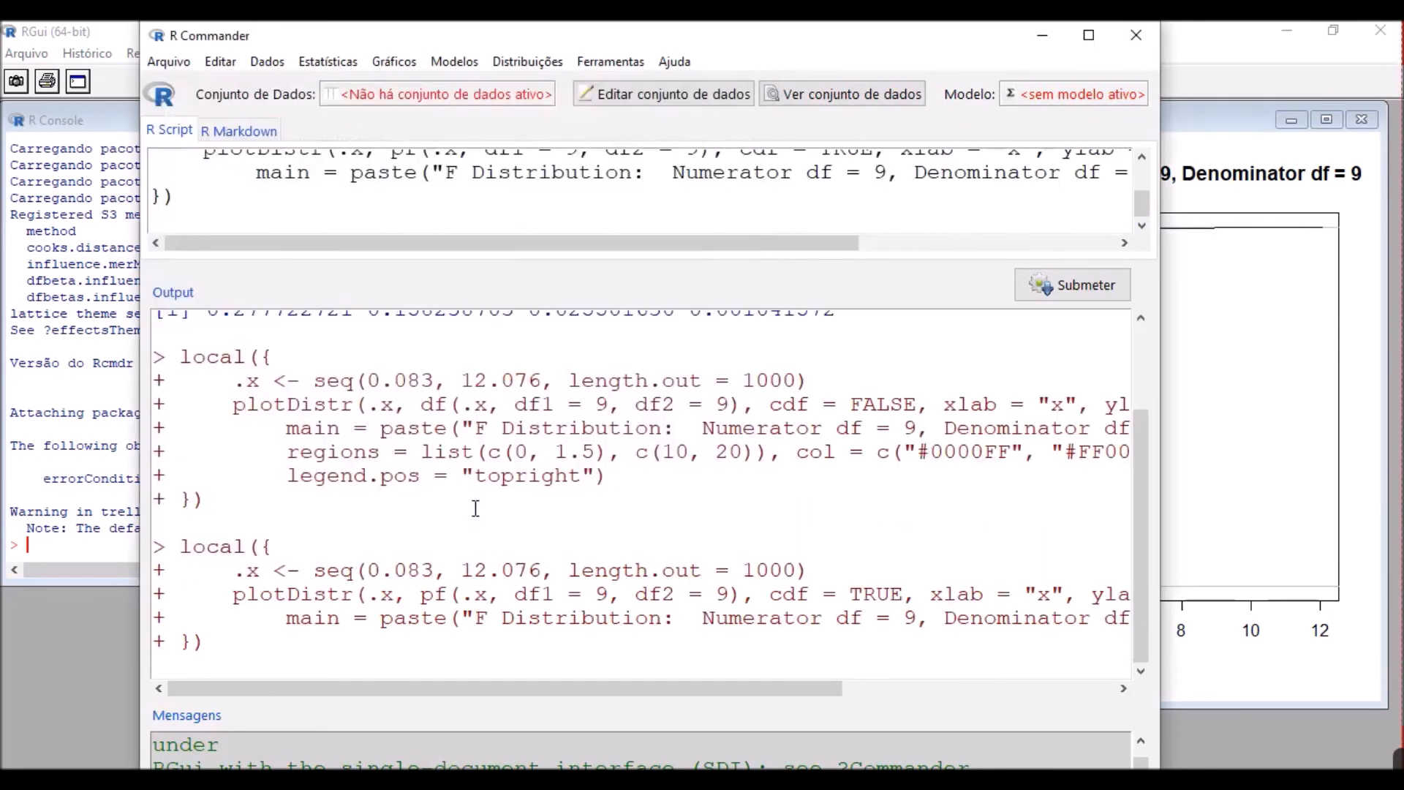
Examine the cumulative F plot enlarged, restore its window and check the plot's copy and save options.
{"action": "left_click", "coordinate": [1369, 451]}
{"action": "left_click", "coordinate": [1326, 119]}
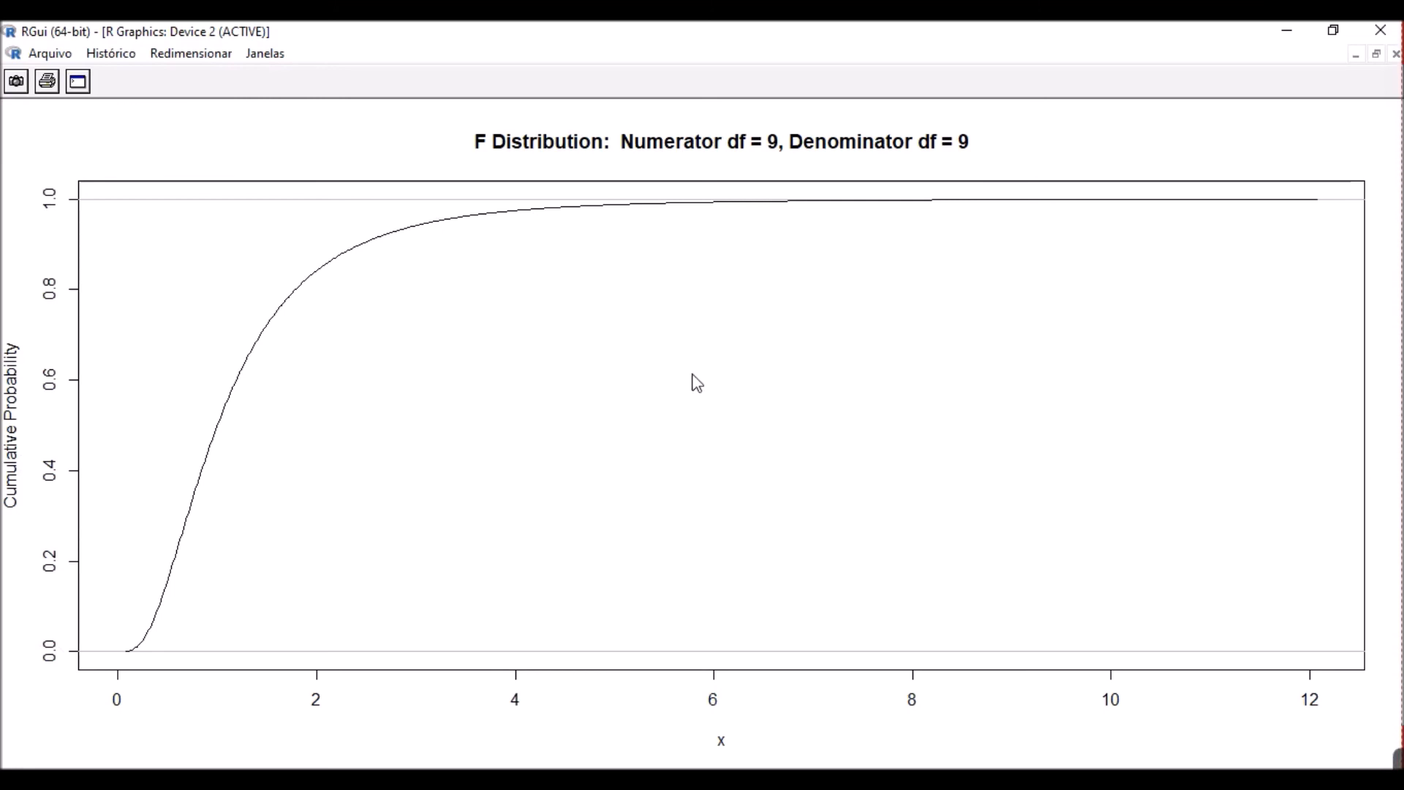
{"action": "left_click", "coordinate": [1376, 54]}
{"action": "right_click", "coordinate": [863, 152]}
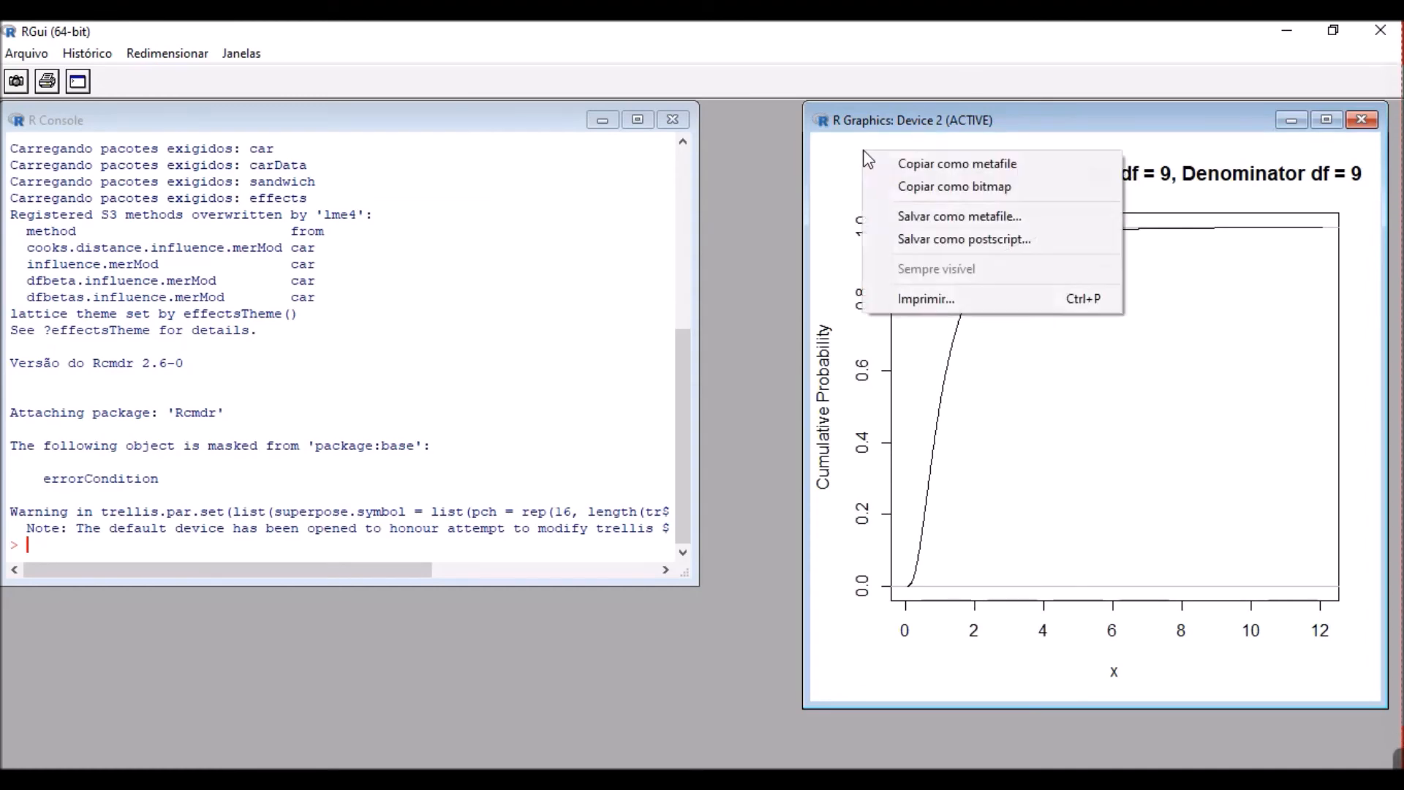
{"action": "left_click", "coordinate": [854, 186]}
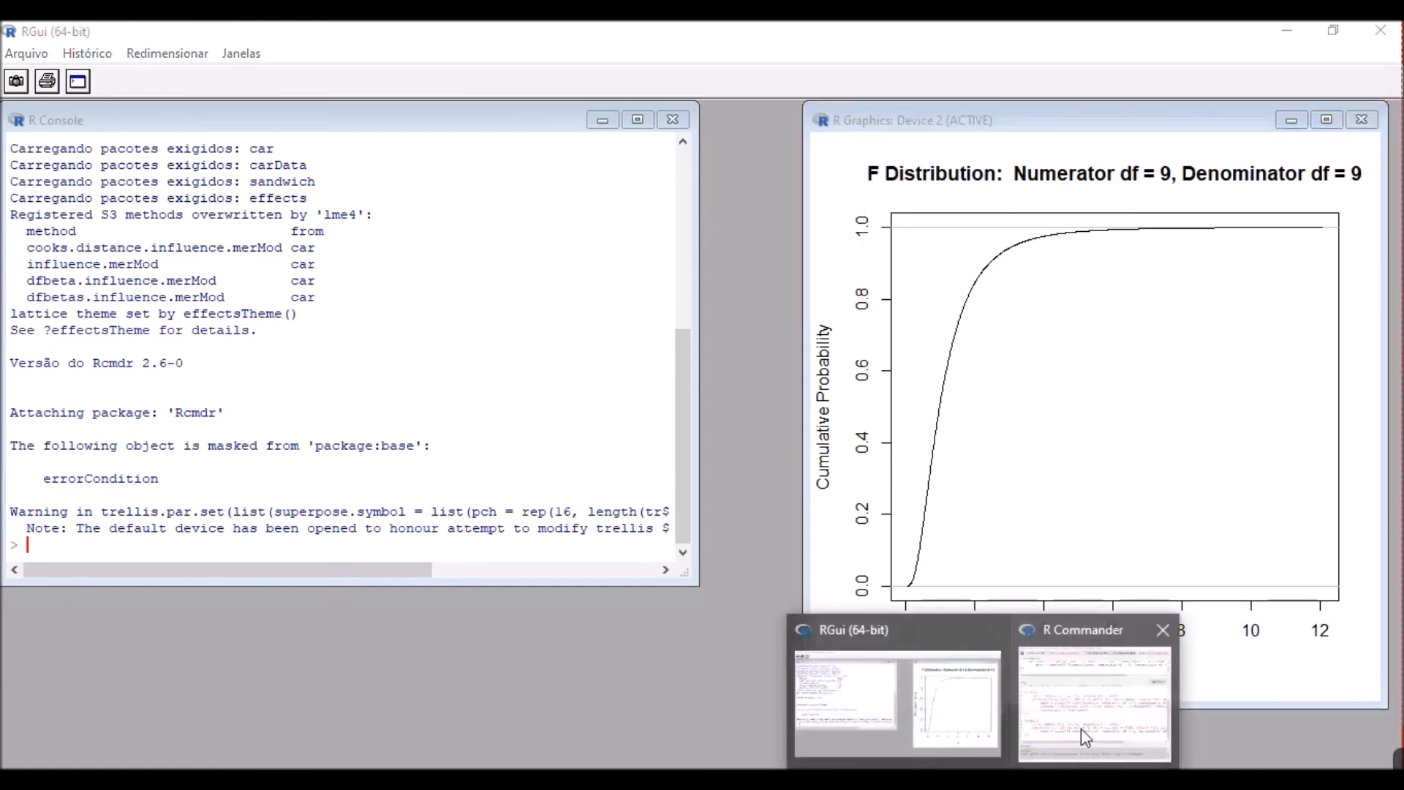
Return to R Commander and review the generated plotting commands in the R script.
{"action": "left_click", "coordinate": [1080, 728]}
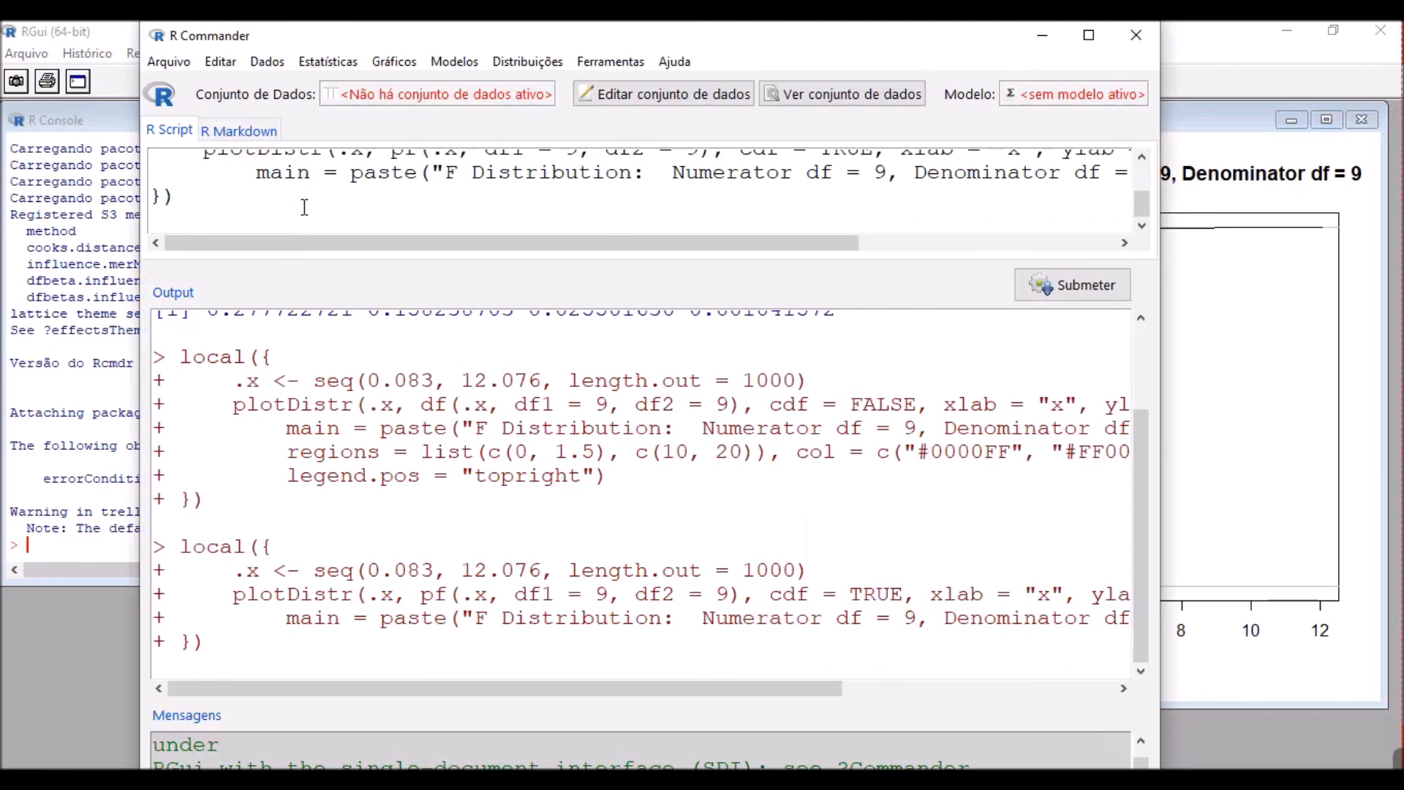
{"action": "scroll", "coordinate": [305, 207], "scroll_direction": "up", "scroll_amount": 3}
{"action": "scroll", "coordinate": [304, 205], "scroll_direction": "down", "scroll_amount": 2}
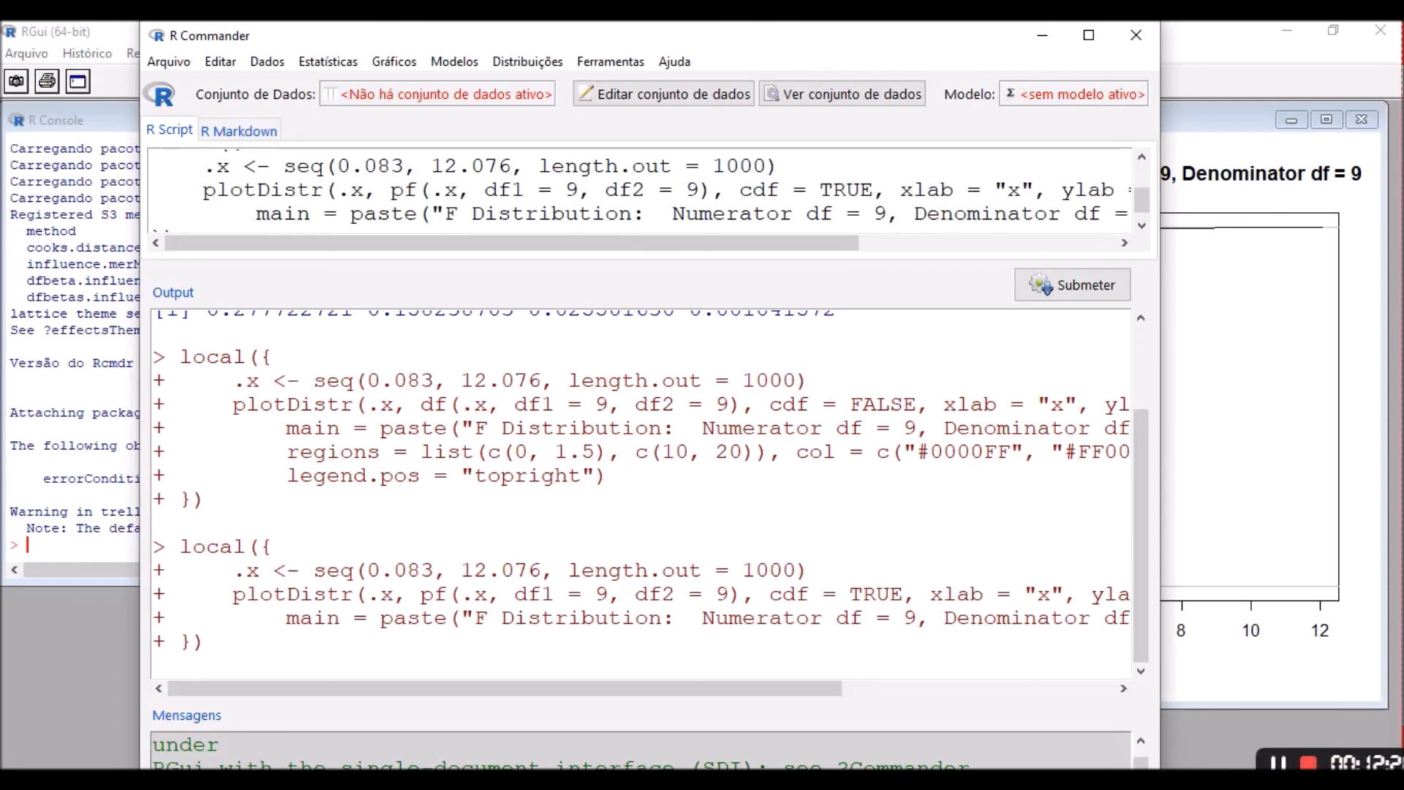
{"action": "mouse_move", "coordinate": [1393, 762]}
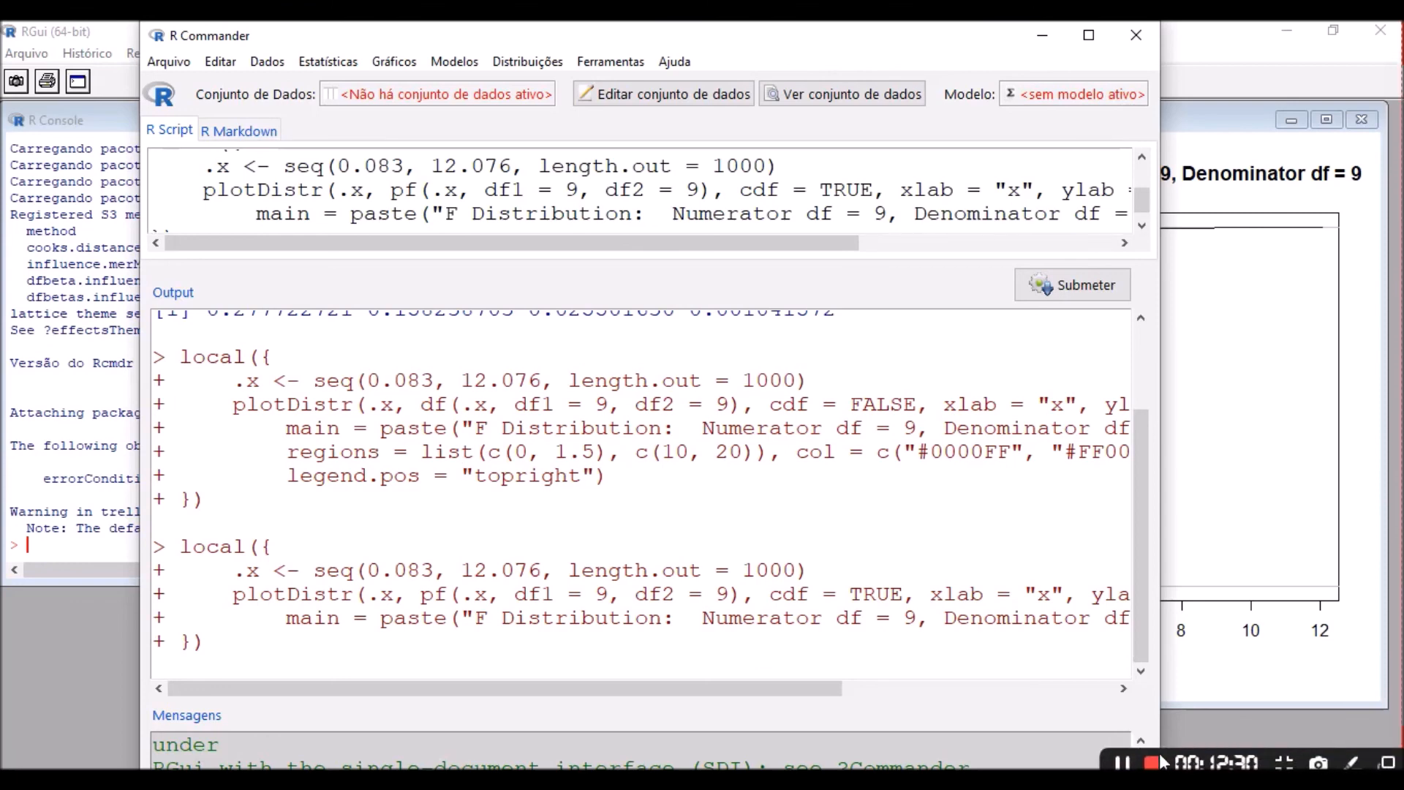
{"action": "left_click", "coordinate": [1156, 763]}
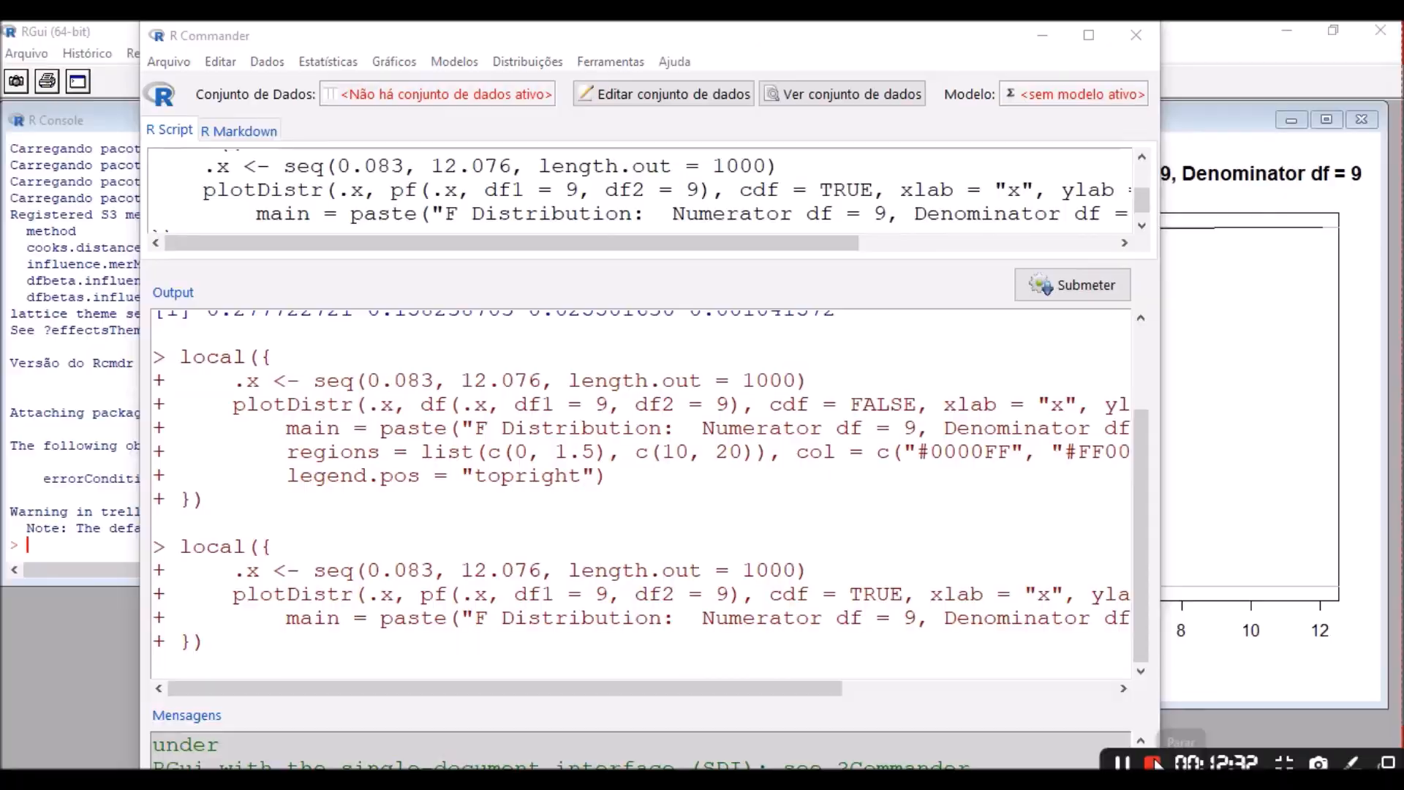